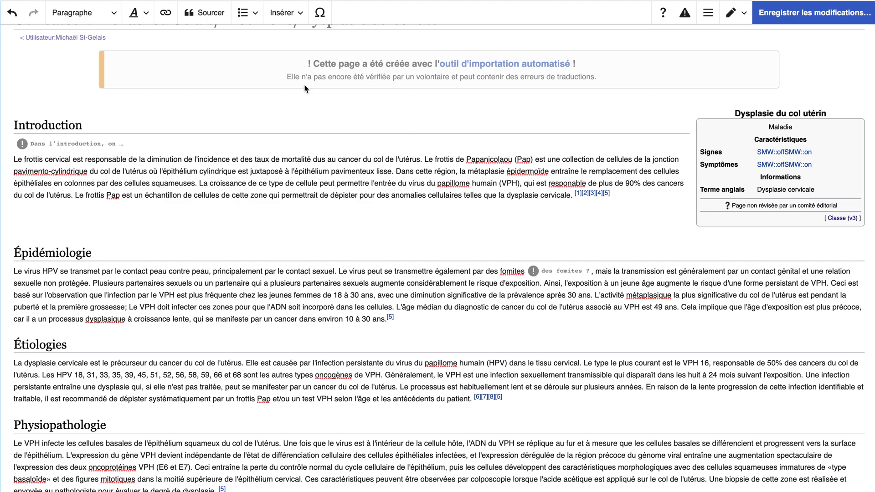
Cancel the media dialog, place the cursor on the empty line below Introduction, and reopen the Insérer list.
left_click(296, 16)
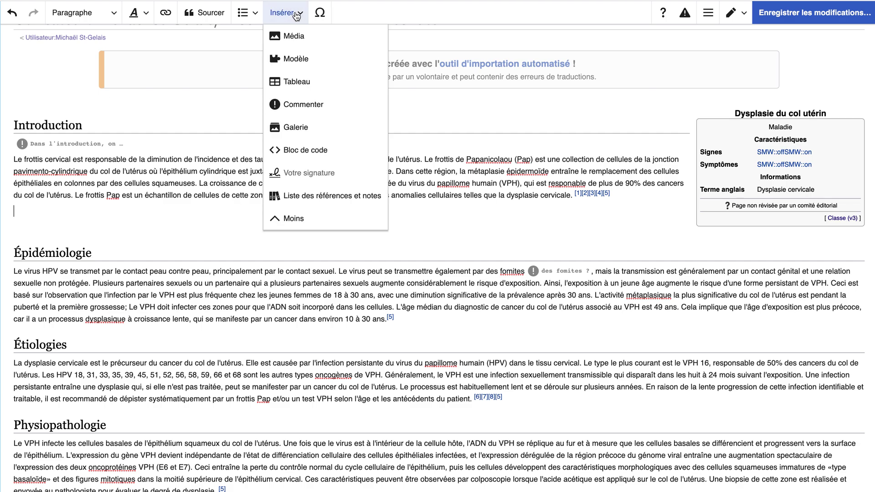
left_click(304, 39)
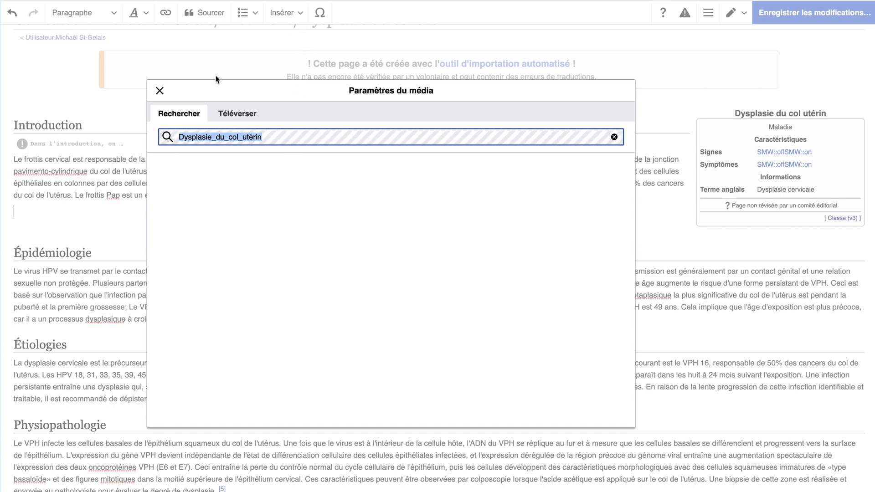
left_click(159, 91)
left_click(84, 205)
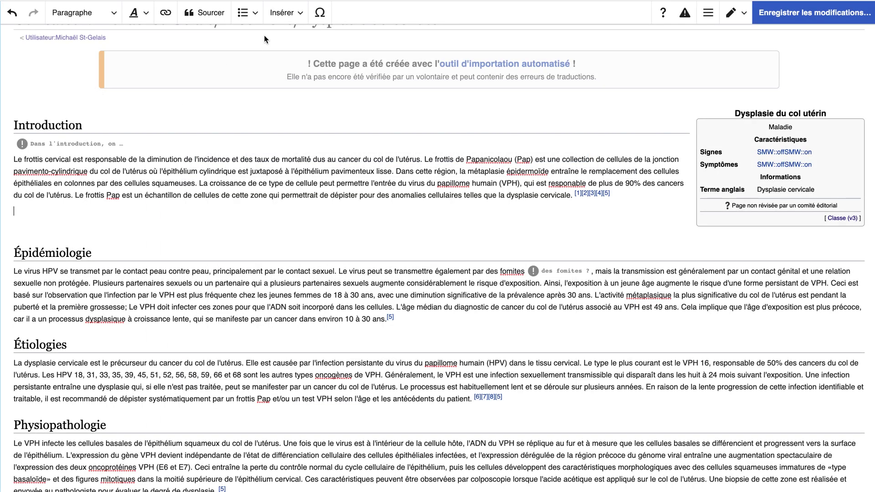
left_click(284, 13)
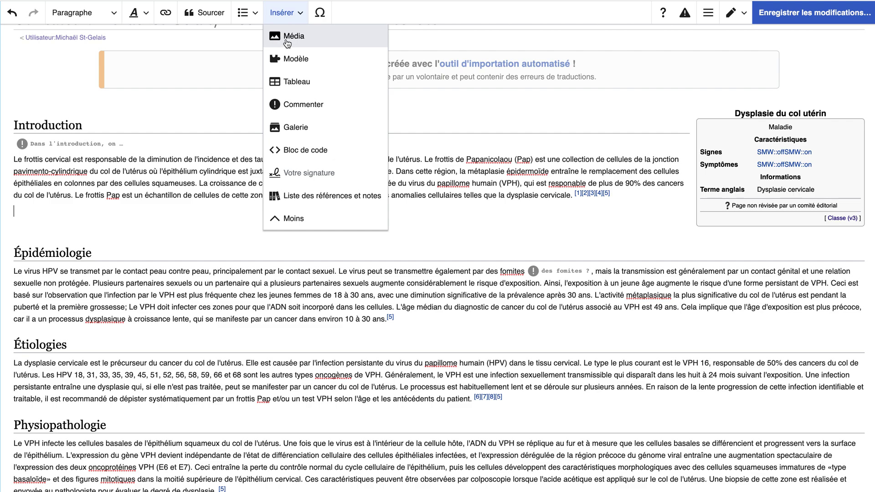
Open the media search and look for 'utérus', browsing the results.
left_click(287, 37)
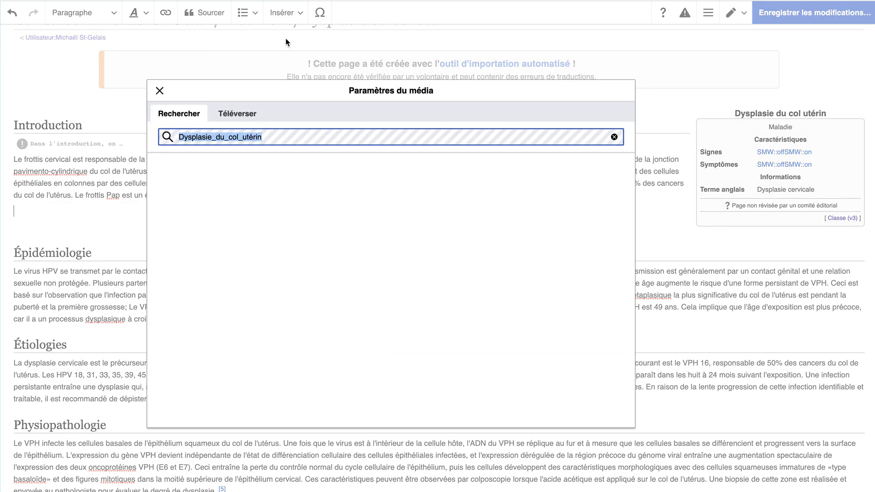
key("BackSpace")
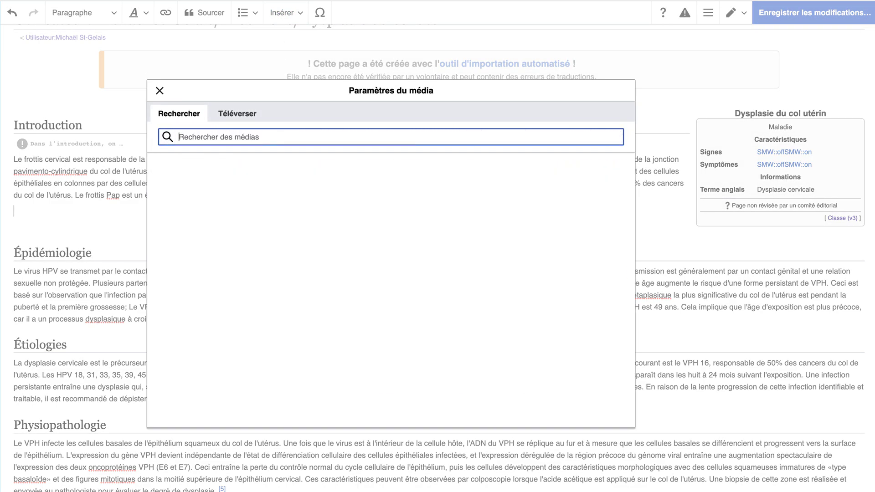
type("utérus")
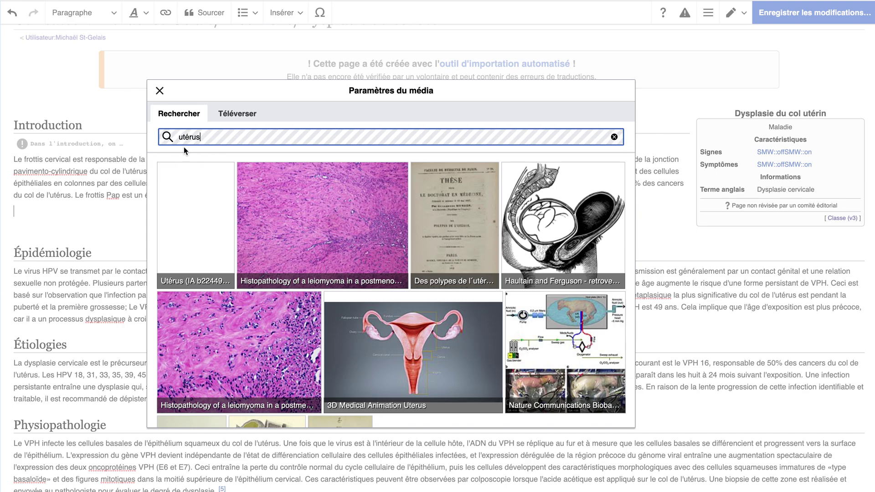
scroll(276, 286, "down", 2)
scroll(276, 286, "down", 4)
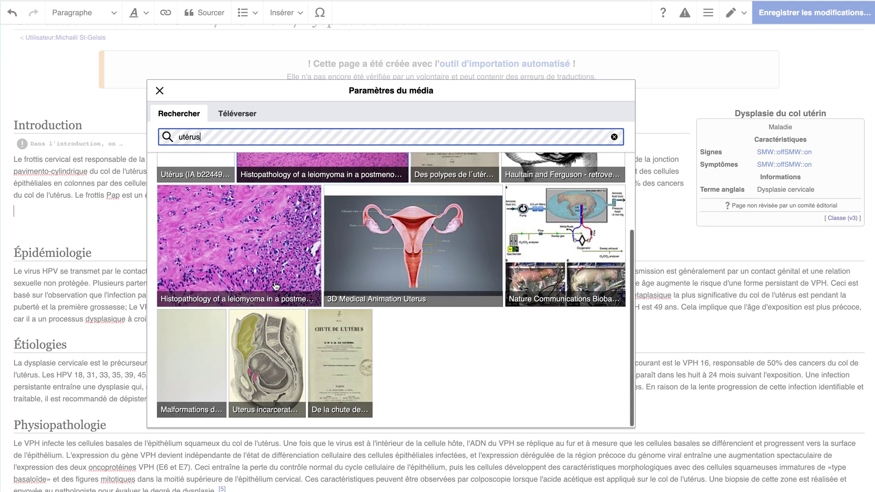
scroll(275, 286, "up", 4)
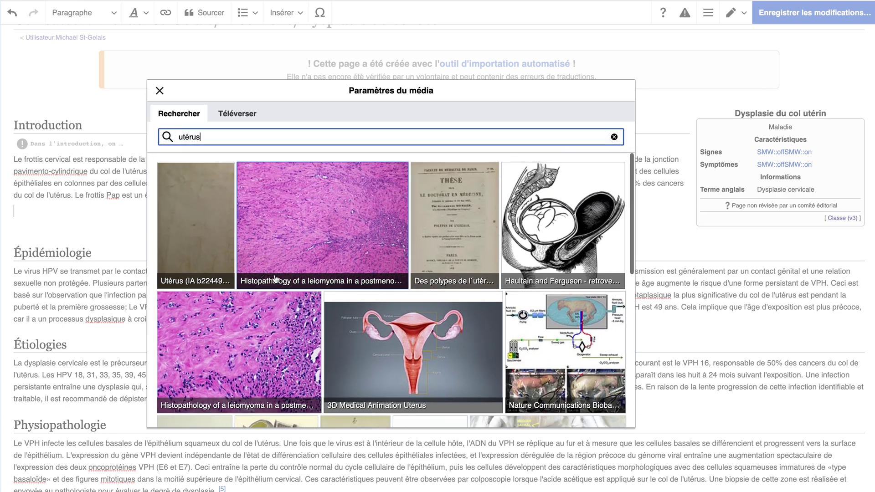
Search 'uterus' instead and open the 3D Medical Animation Uterus image details.
triple_click(310, 139)
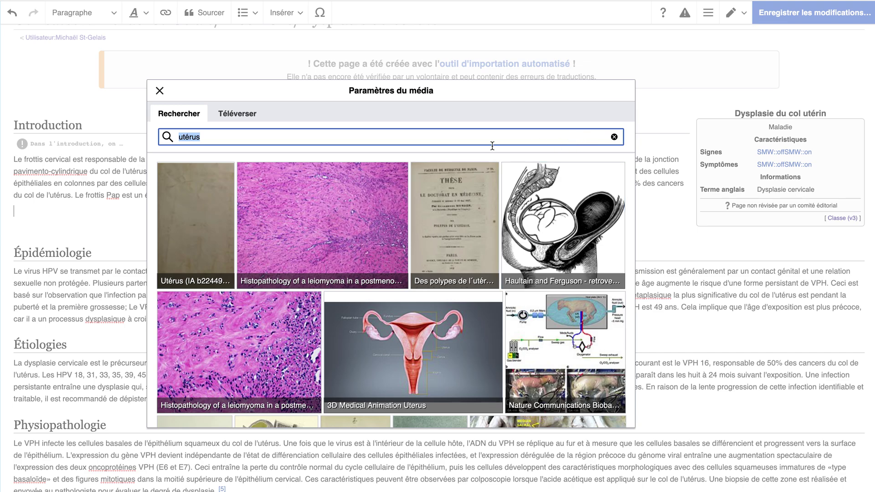
type("ute")
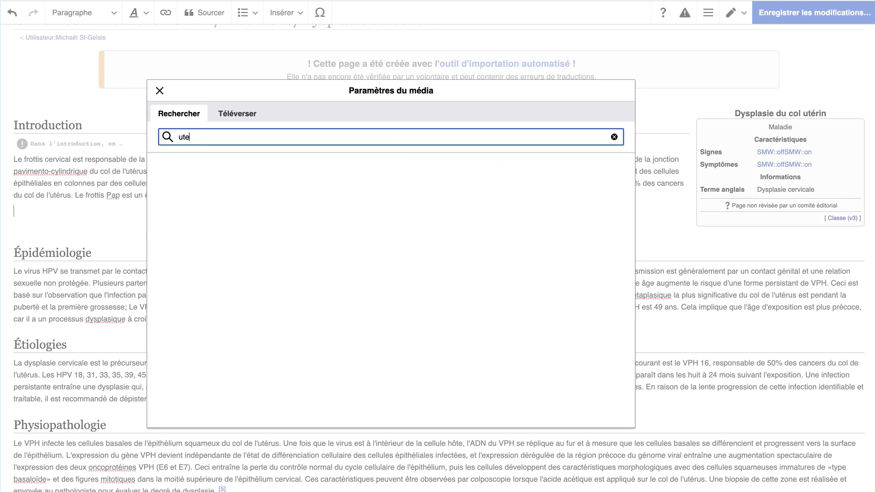
type("rus")
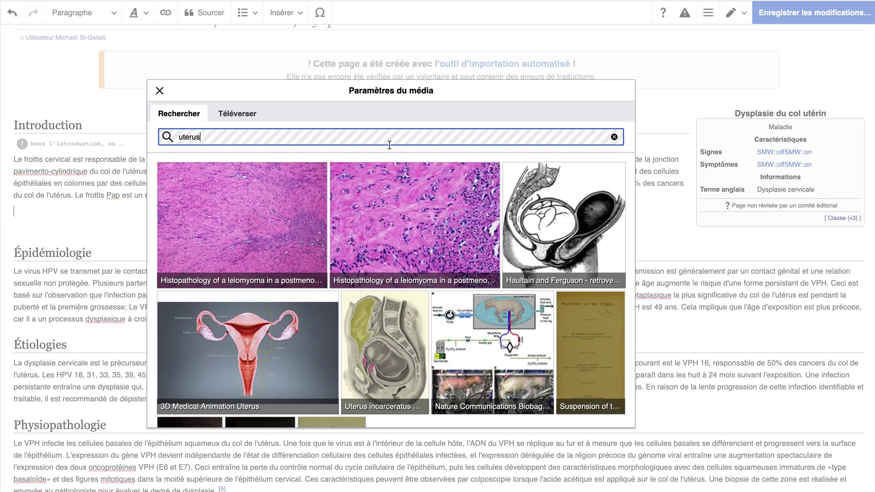
scroll(344, 302, "down", 10)
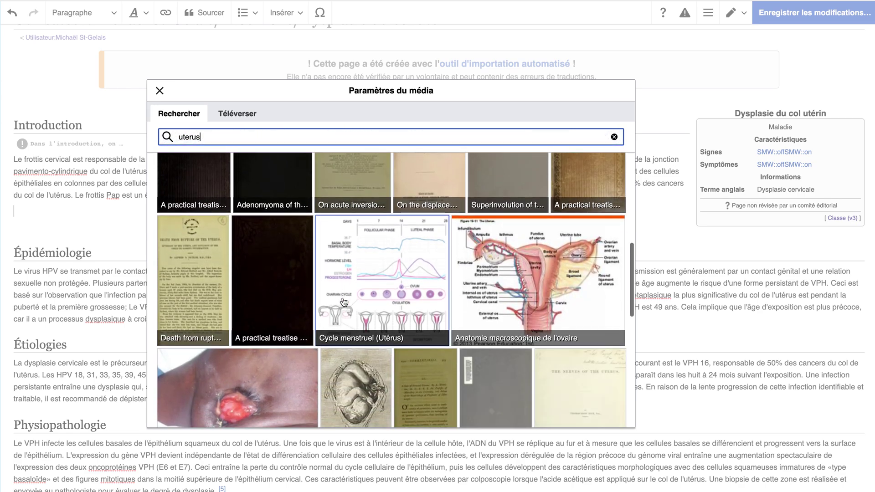
scroll(344, 302, "down", 3)
scroll(344, 303, "up", 6)
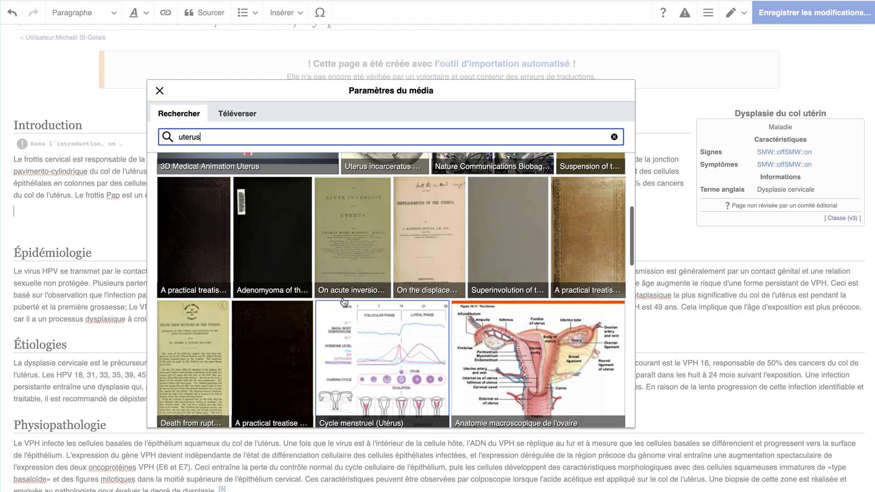
scroll(344, 302, "up", 3)
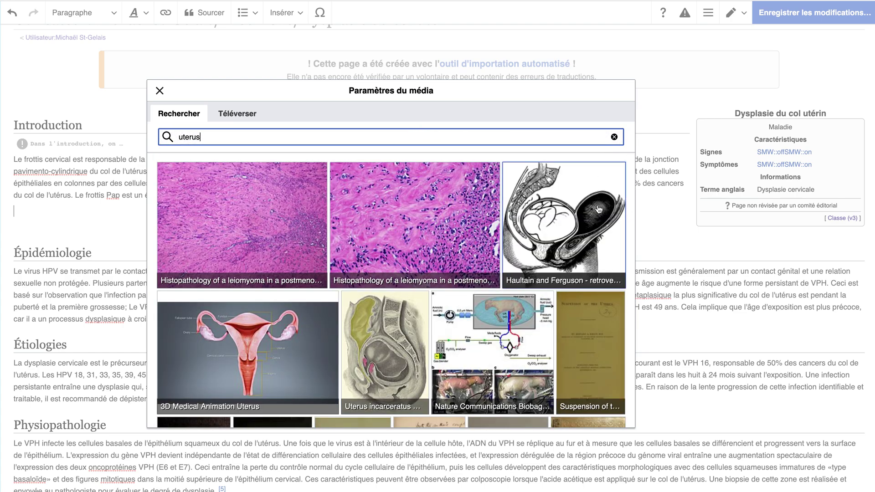
left_click(299, 325)
scroll(389, 318, "down", 3)
scroll(390, 319, "up", 3)
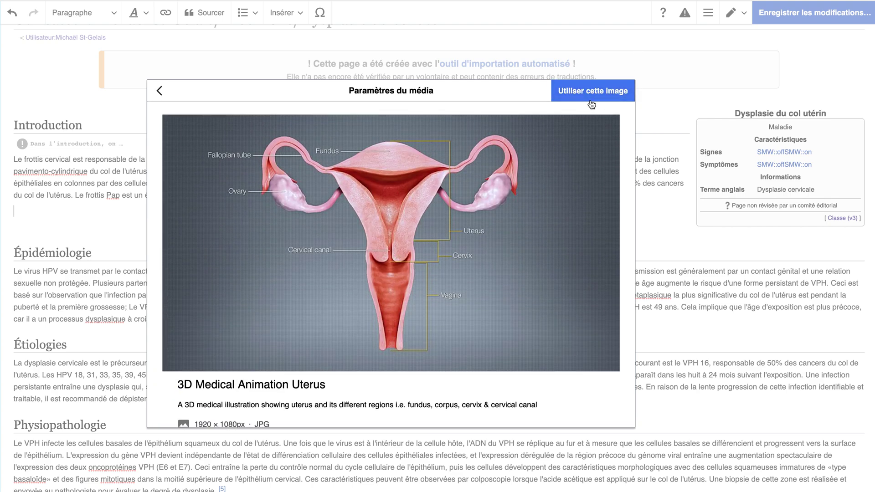
Use the image with the caption 'Image 3D de l'utérus' and insert it into the article.
left_click(591, 93)
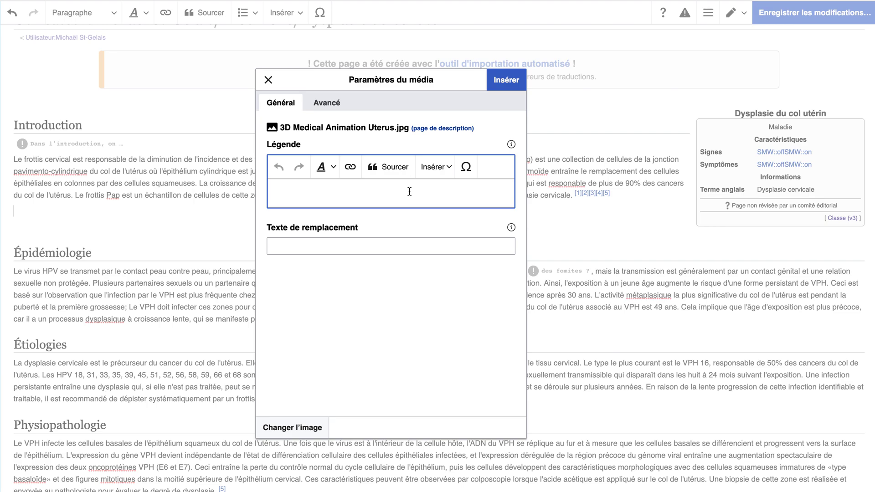
type("Image 3D de l'utérus")
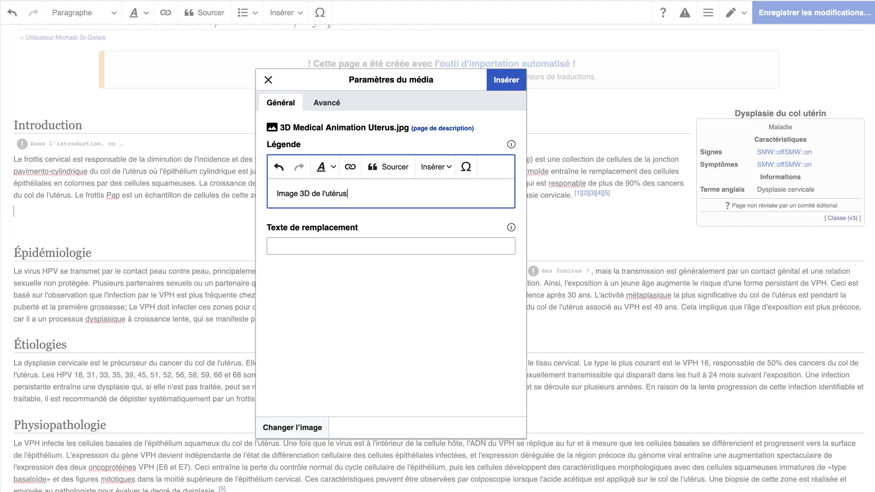
left_click(511, 84)
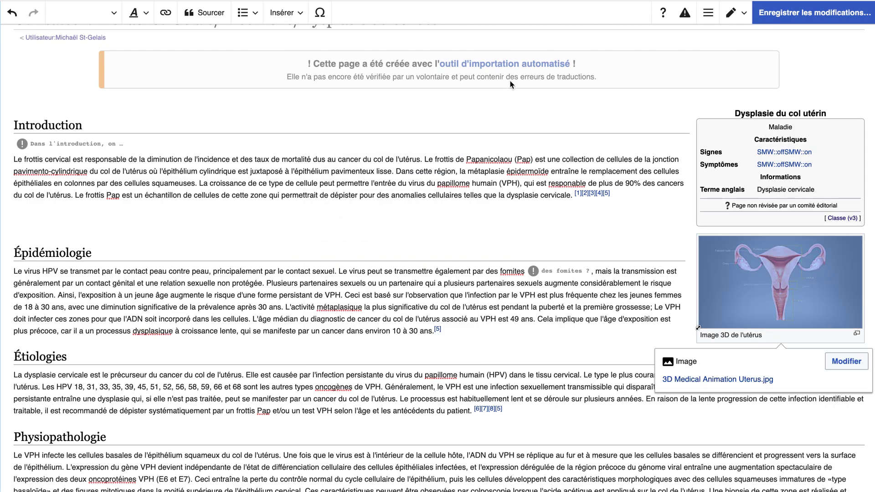
Link the caption word 'utérus' to the Utérus page and apply the image change.
double_click(752, 305)
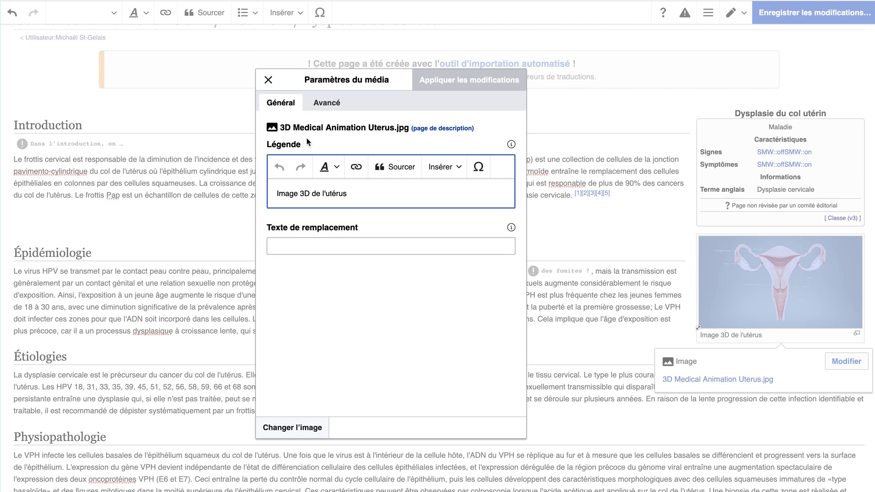
left_click_drag(346, 194, 326, 196)
left_click(356, 167)
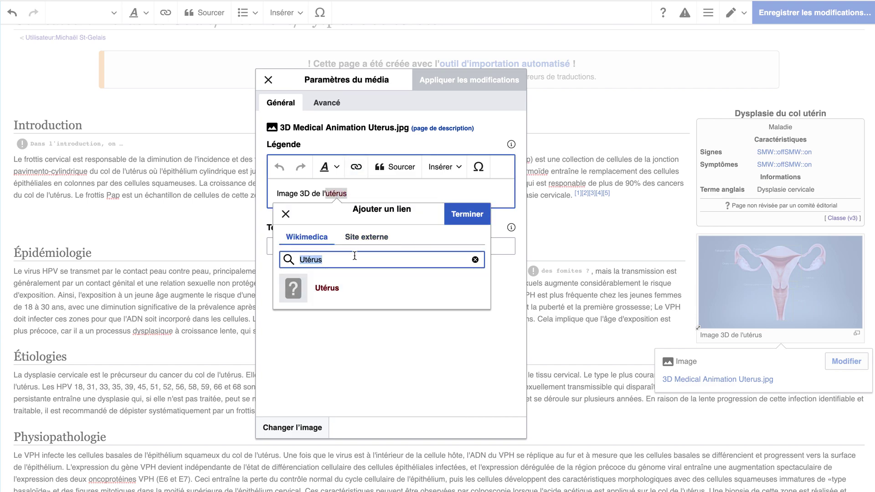
left_click(476, 214)
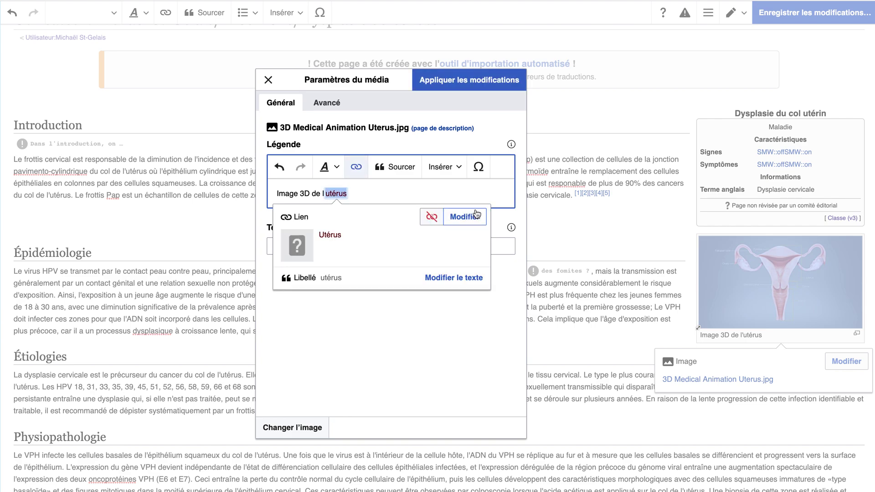
left_click(461, 81)
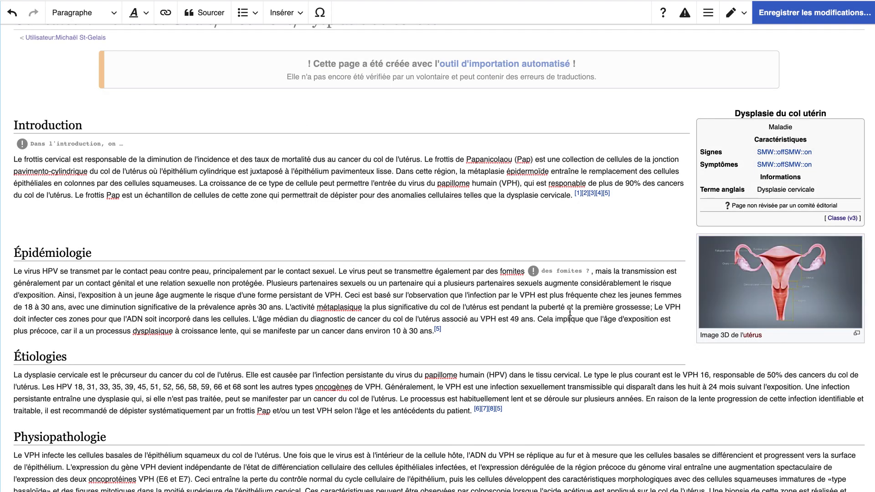
left_click(836, 310)
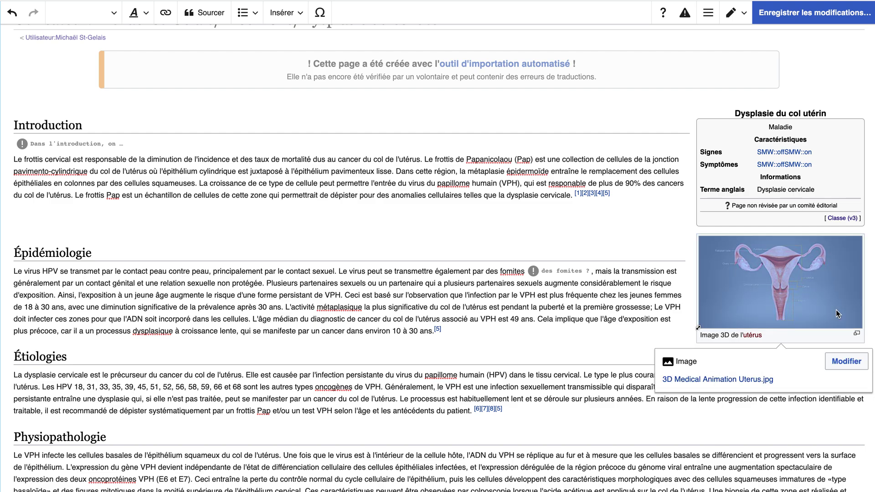
Delete the uterus image and open the Téléverser upload tab of the media dialog.
key("Delete")
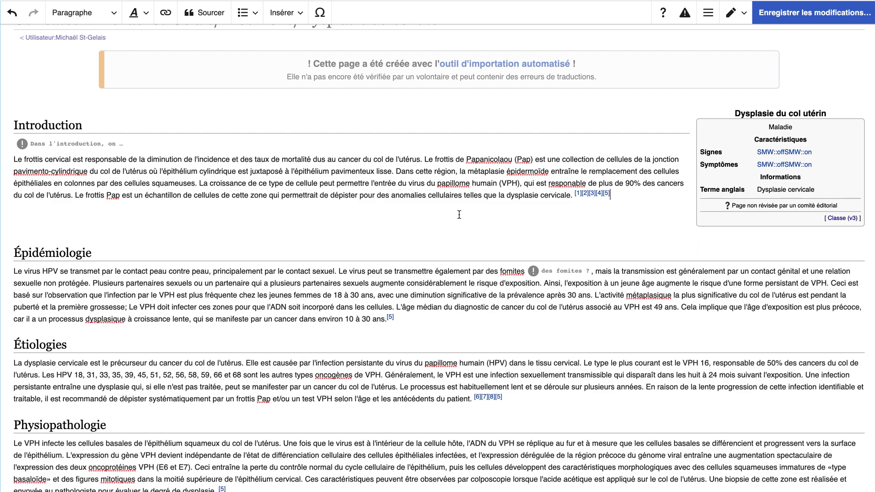
left_click(296, 26)
left_click(296, 36)
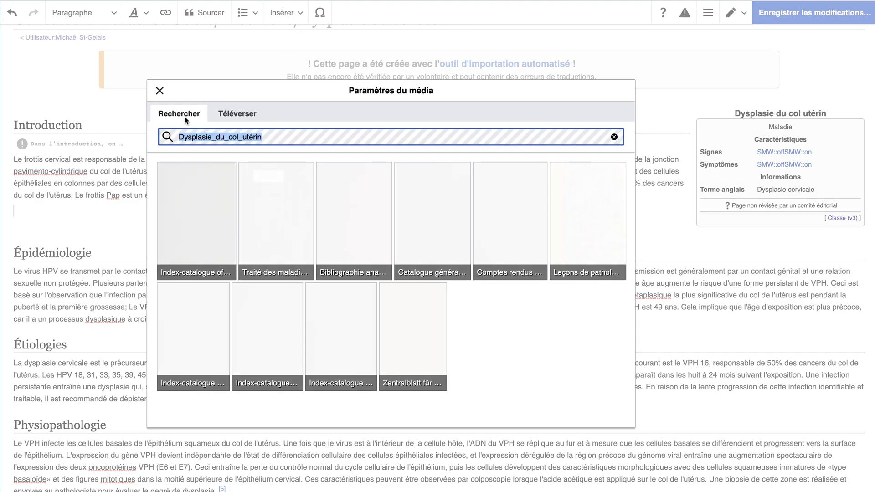
left_click(254, 114)
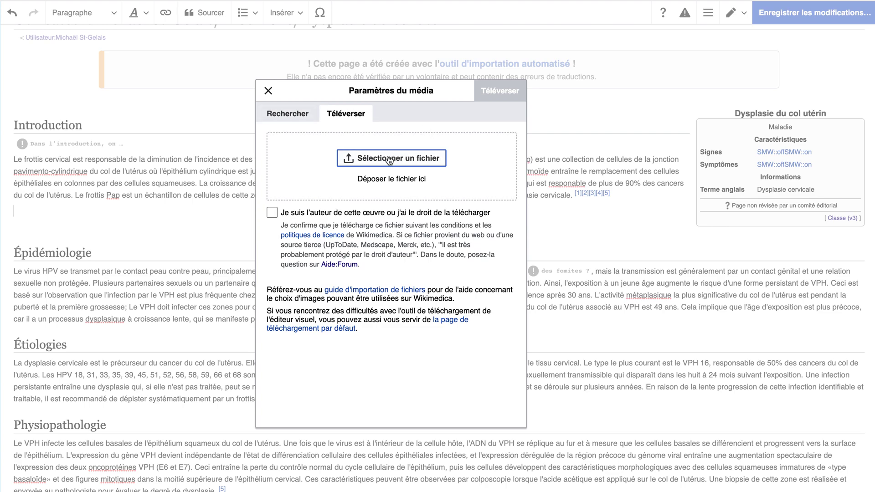
Choose 3D_Medical_Animation_Uterus.jpg from the computer, confirm upload rights, and attempt the upload.
left_click(389, 159)
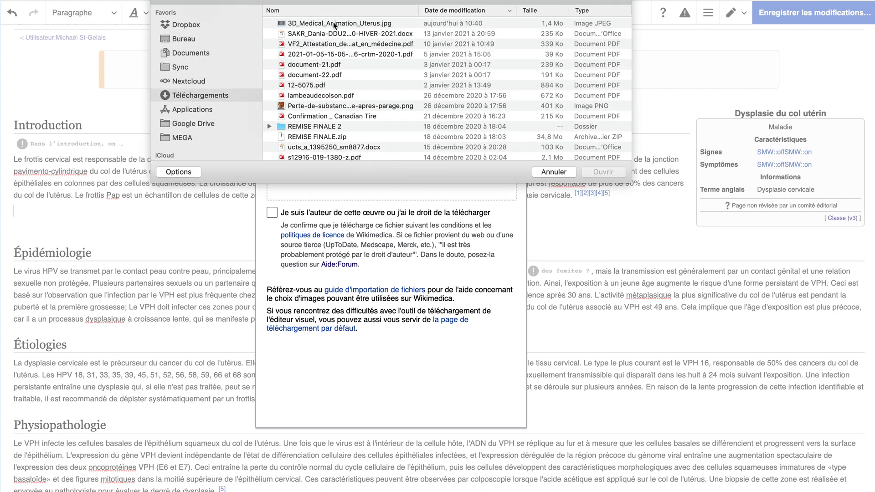
left_click(332, 22)
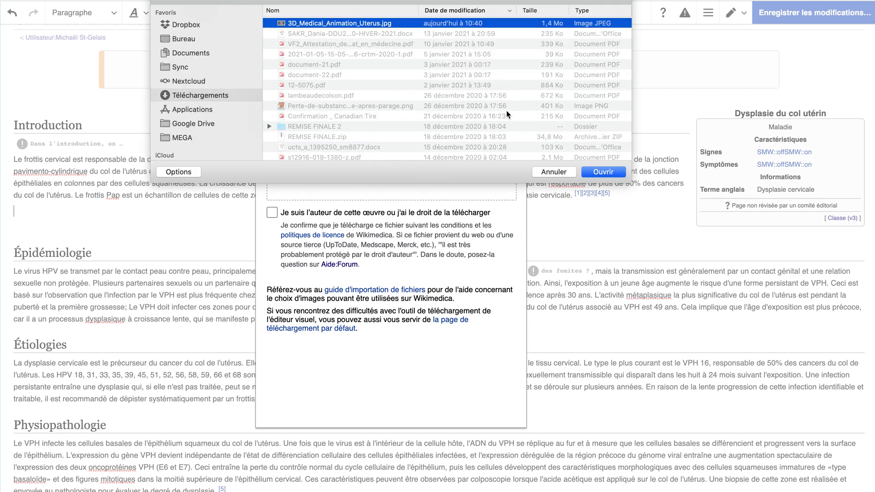
left_click(603, 173)
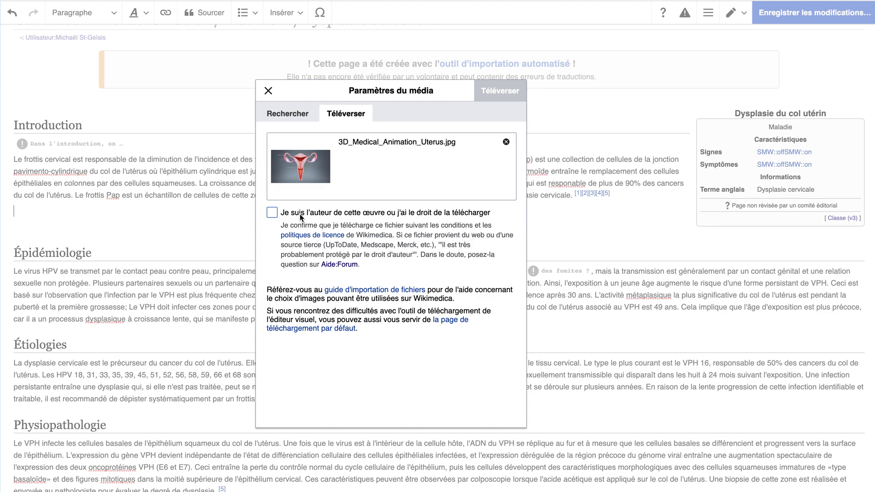
left_click(272, 213)
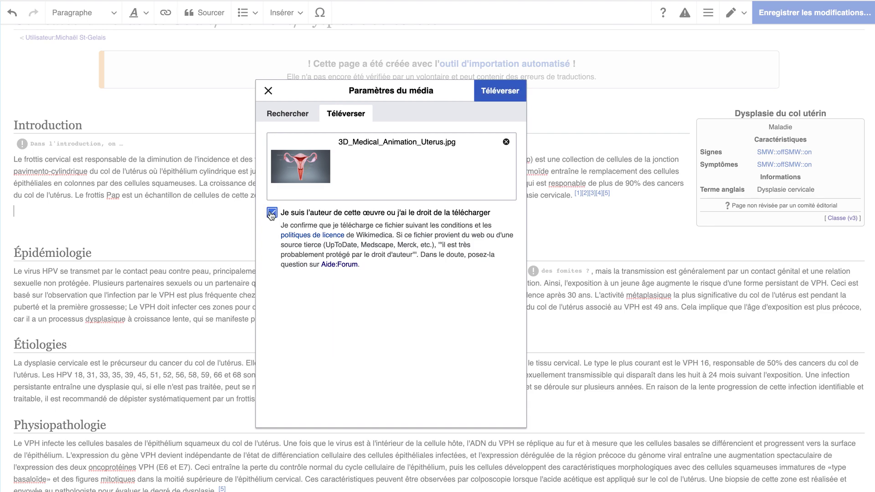
left_click(491, 93)
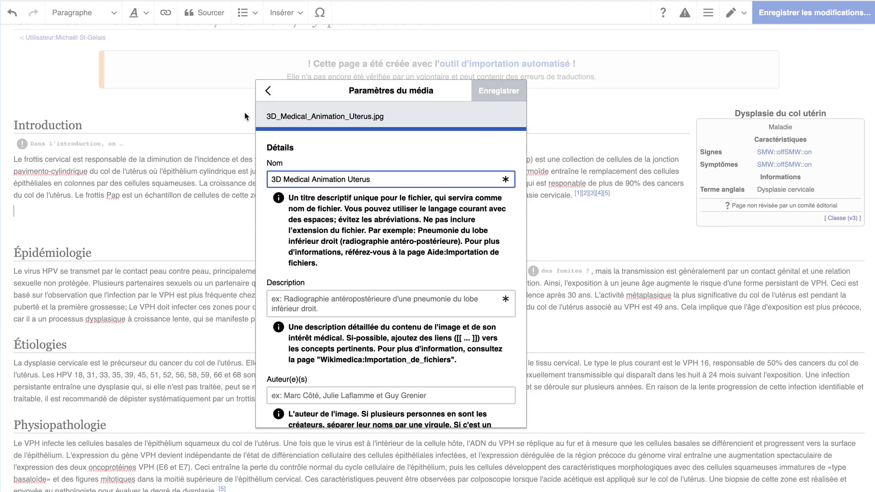
Return to the upload step and select 3D_Medical_Animation_Uterus.jpg again.
left_click(268, 91)
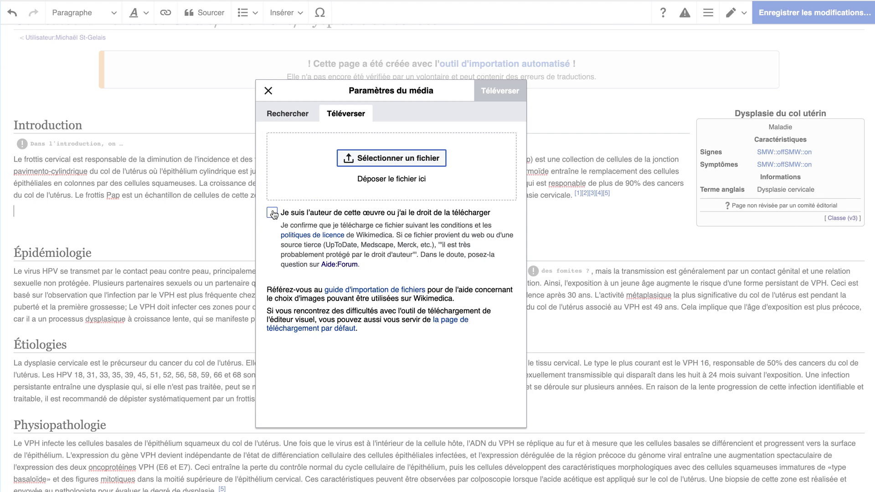
left_click(384, 155)
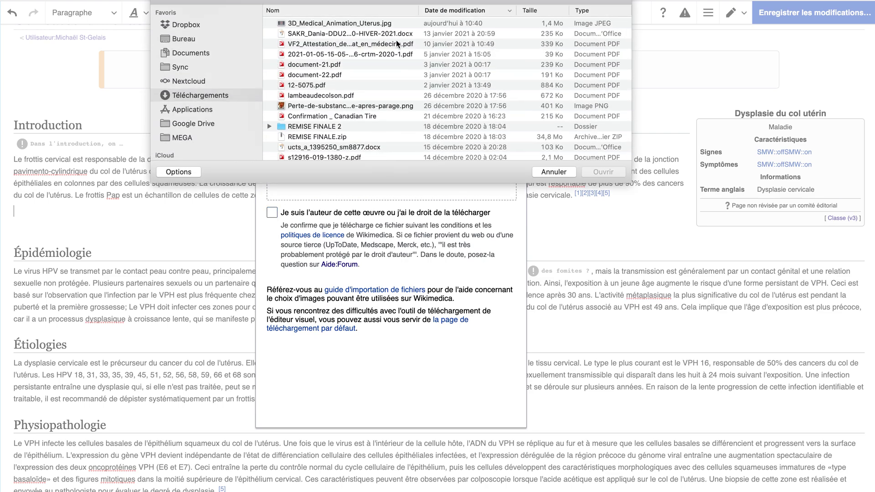
left_click(351, 22)
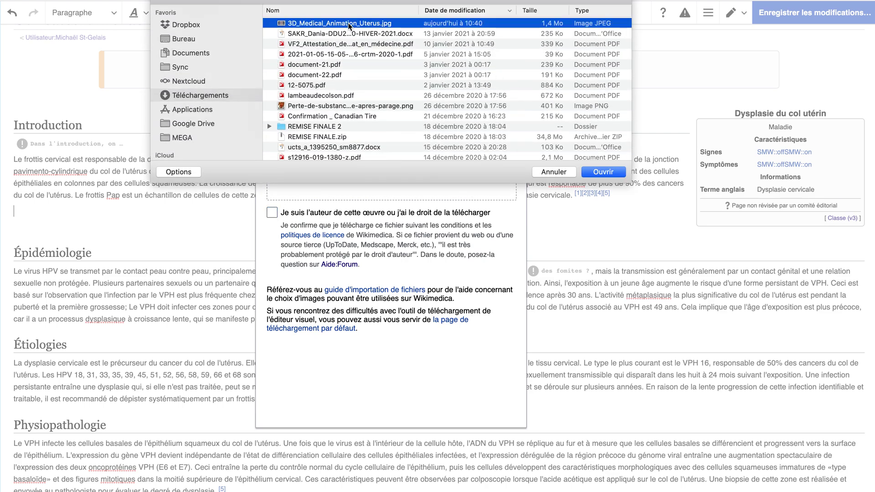
left_click(604, 172)
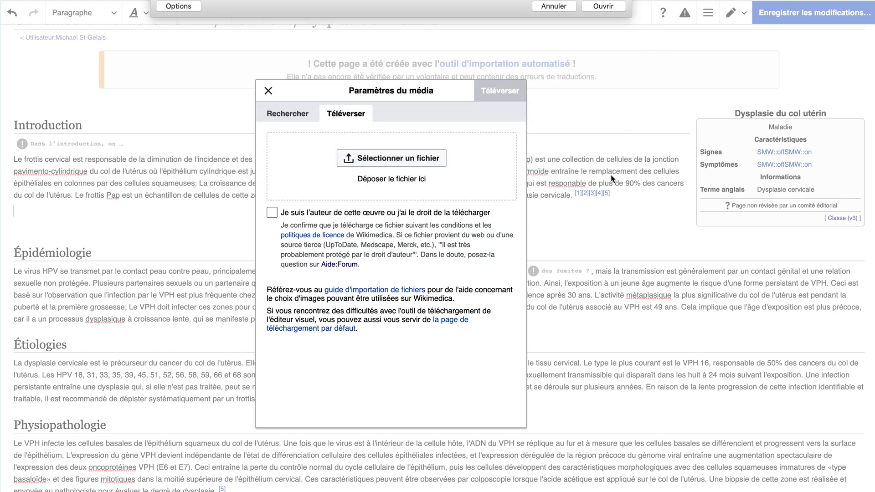
Confirm upload rights, upload the image, and review its Nom, Description and licence fields.
left_click(328, 212)
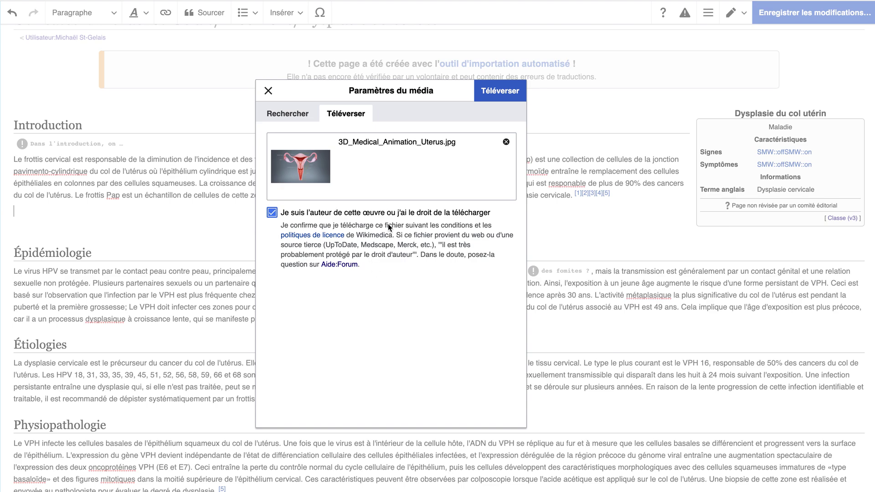
left_click(495, 95)
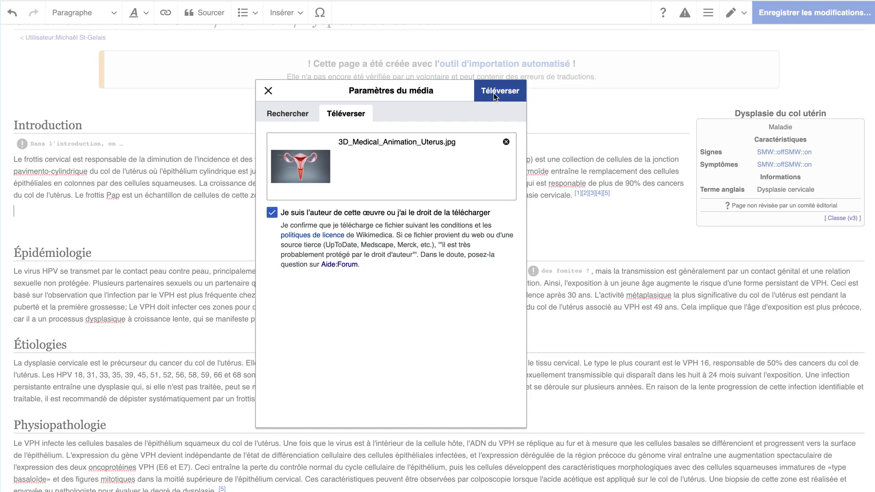
scroll(394, 285, "down", 1)
scroll(394, 285, "down", 1)
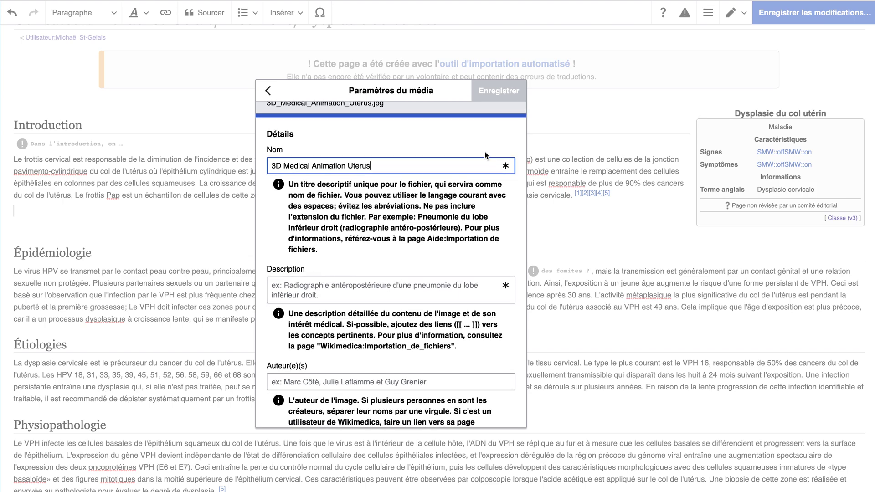
scroll(485, 151, "down", 2)
scroll(485, 152, "up", 3)
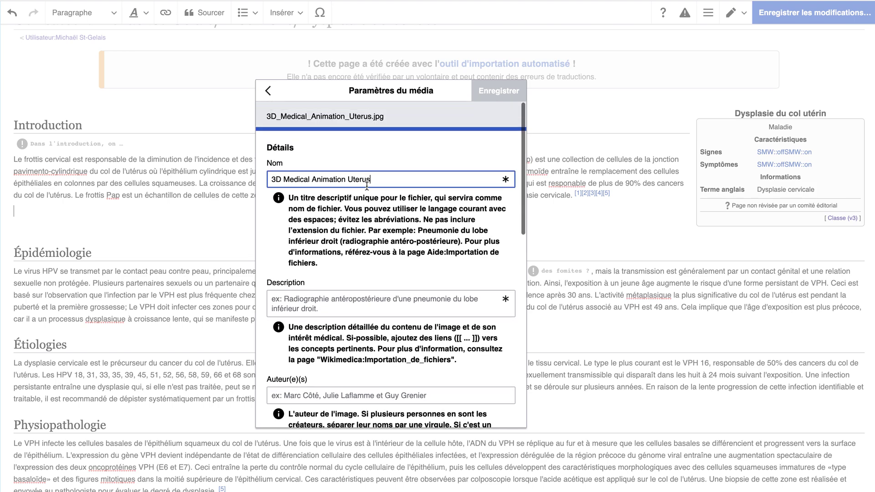
scroll(347, 310, "down", 1)
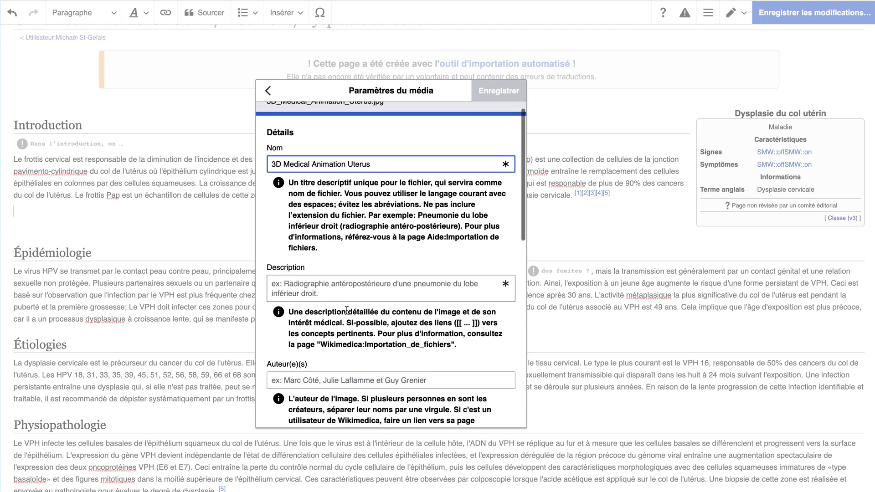
scroll(347, 311, "down", 15)
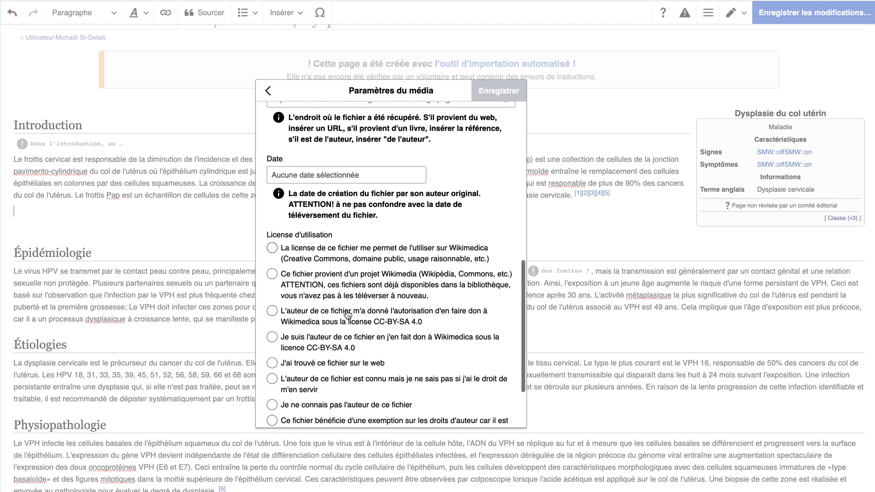
scroll(348, 315, "down", 3)
scroll(347, 310, "up", 20)
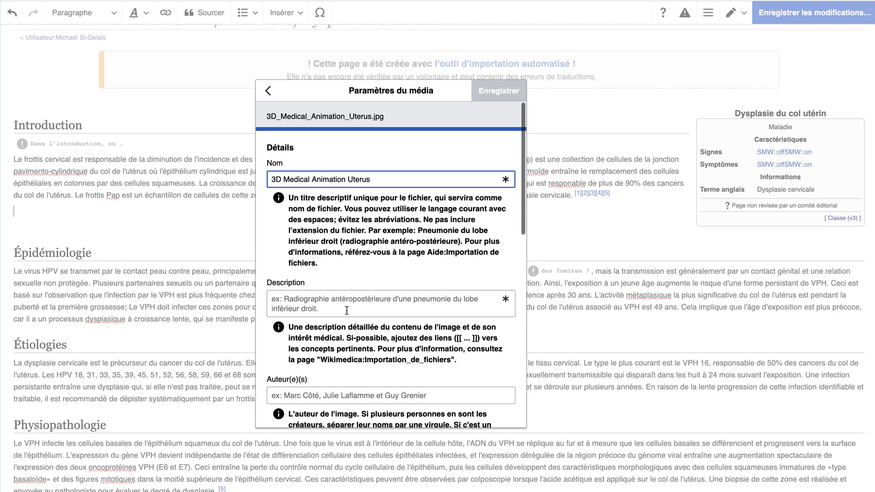
key("Tab")
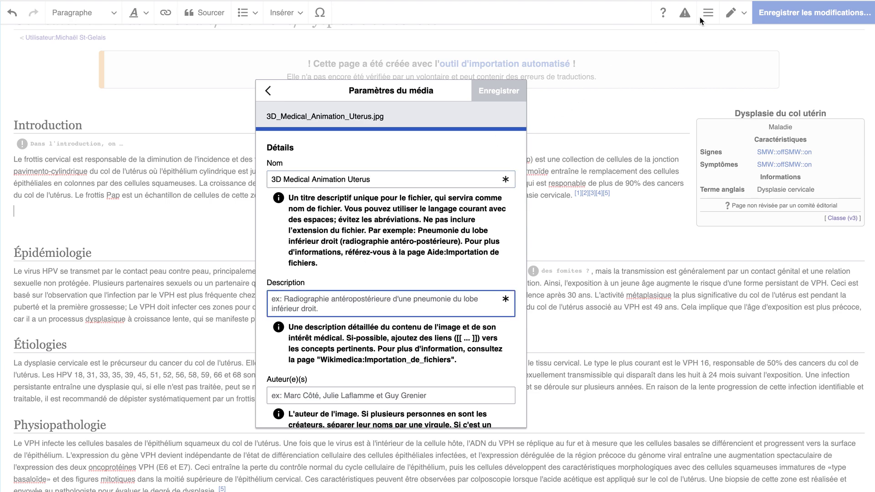
left_click(370, 178)
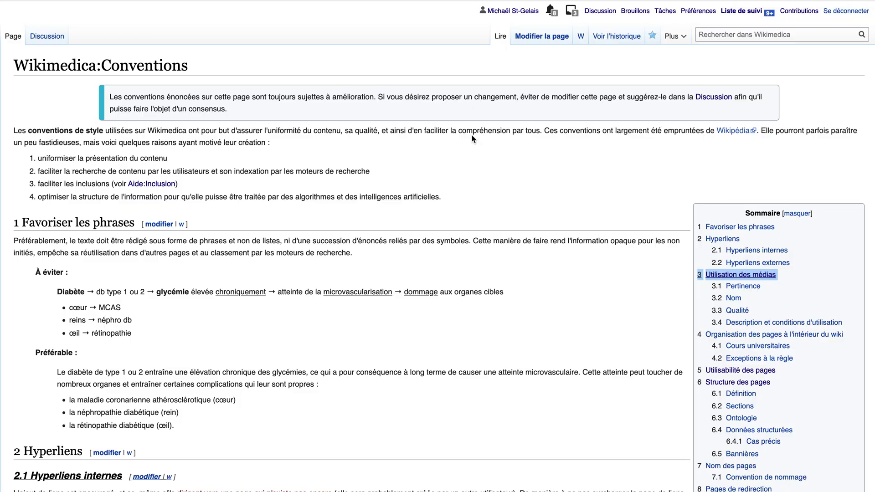
Scroll the Conventions page to section 3 Utilisation des médias.
scroll(472, 135, "down", 15)
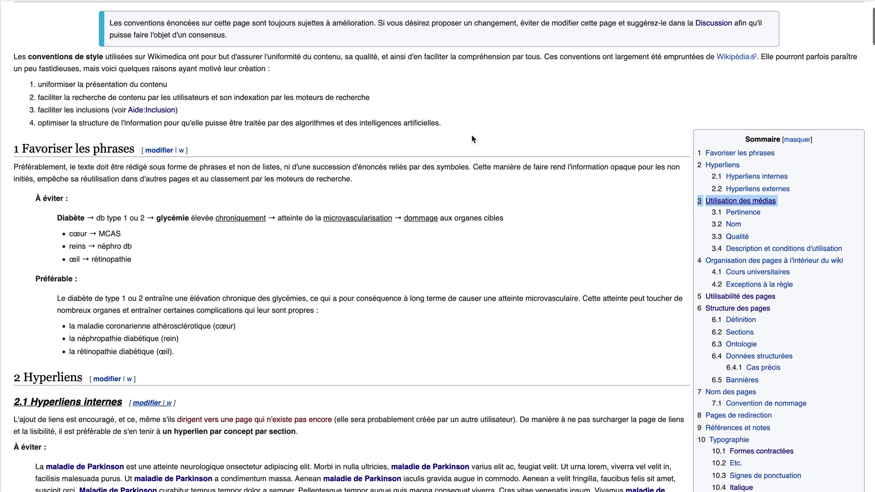
scroll(474, 140, "down", 6)
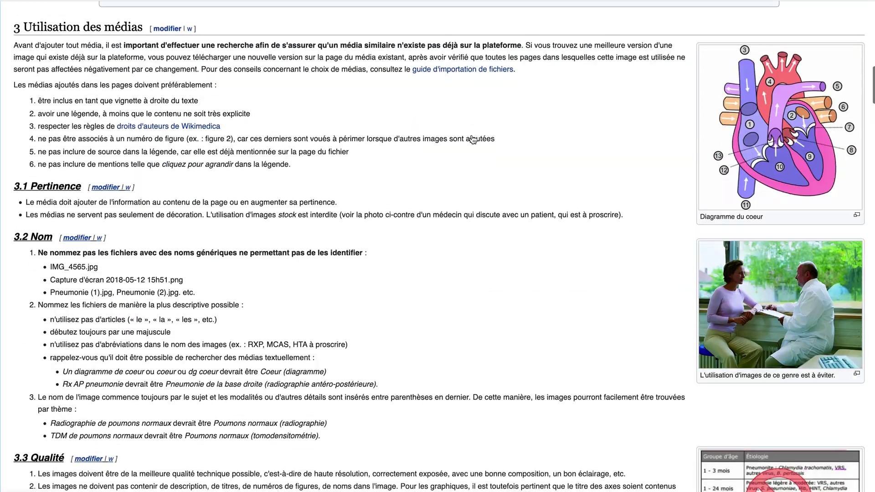
scroll(473, 139, "up", 2)
scroll(472, 139, "down", 2)
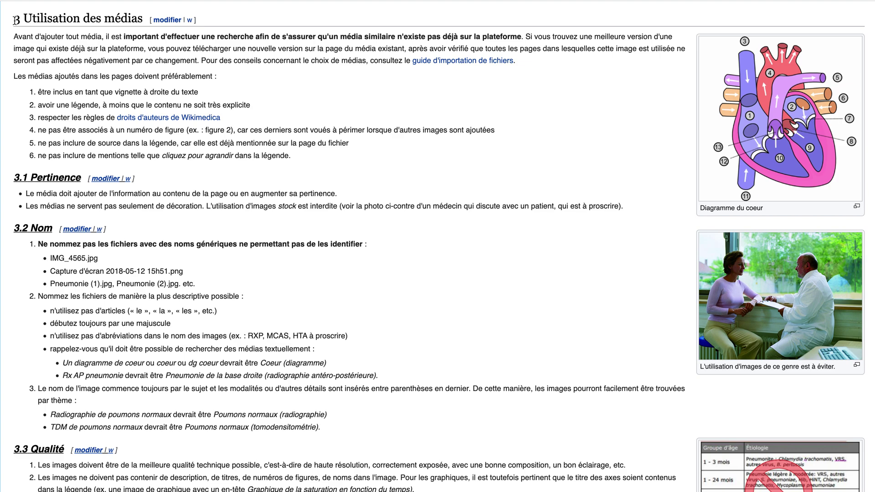
scroll(412, 109, "up", 1)
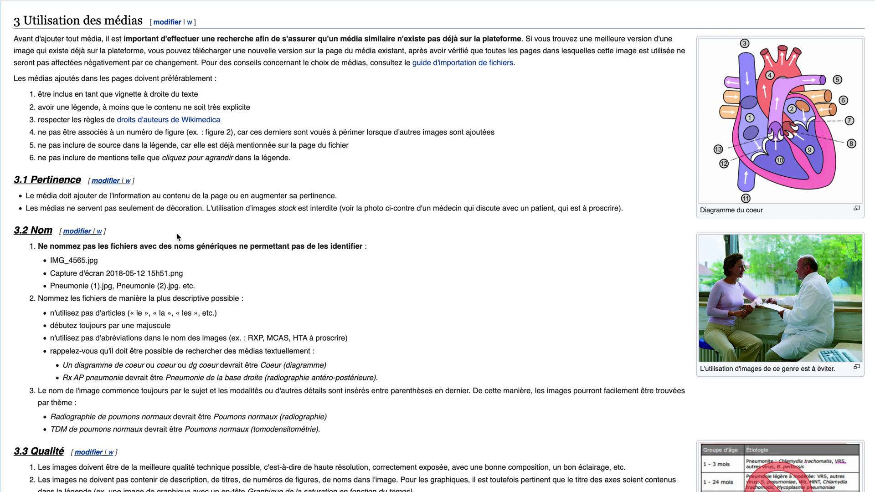
scroll(177, 235, "down", 5)
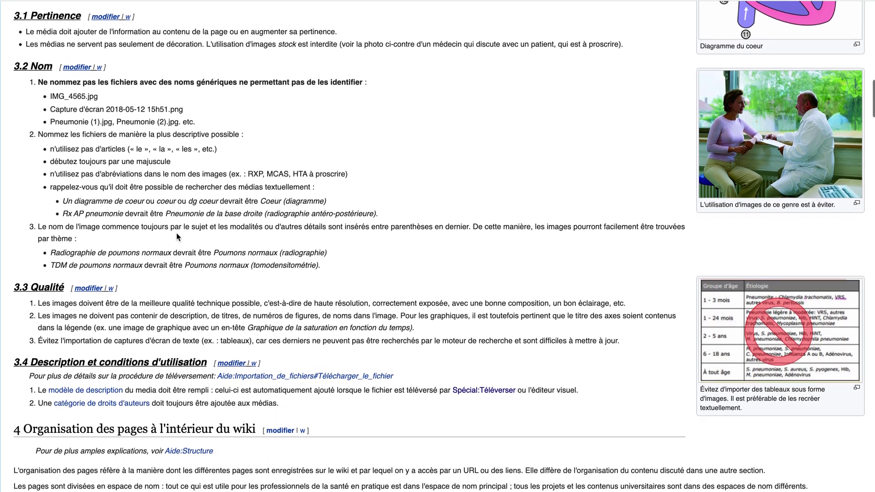
scroll(176, 233, "up", 3)
scroll(176, 233, "up", 1)
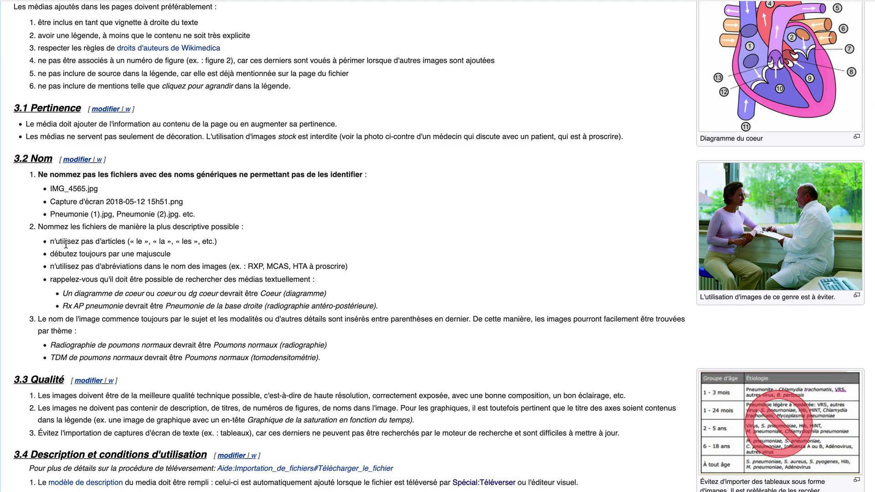
Highlight the 3.2 Nom examples: IMG_4565.jpg, screenshot and Pneumonie names, capital-letter rule, MCAS abbreviation.
left_click_drag(50, 188, 85, 188)
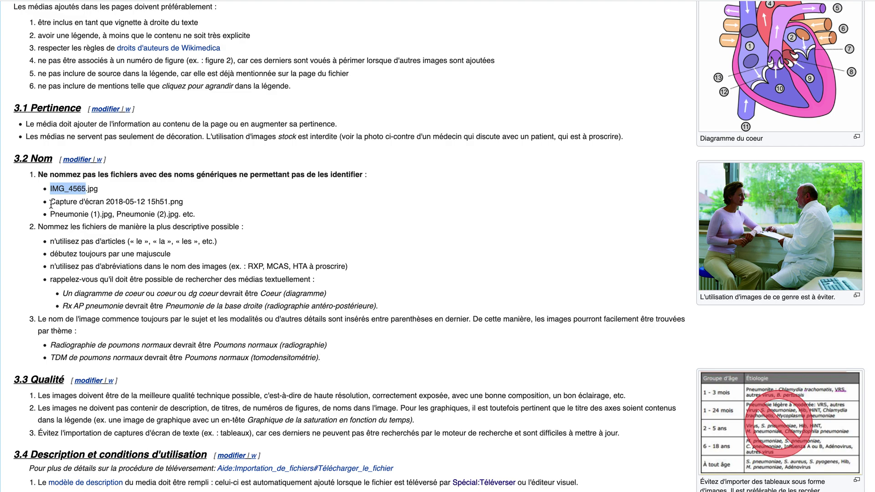
left_click_drag(51, 204, 183, 203)
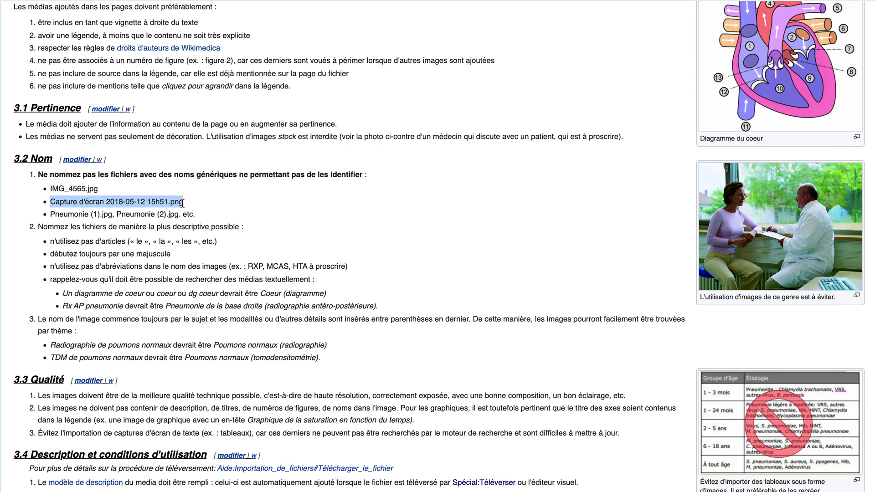
left_click_drag(51, 213, 205, 218)
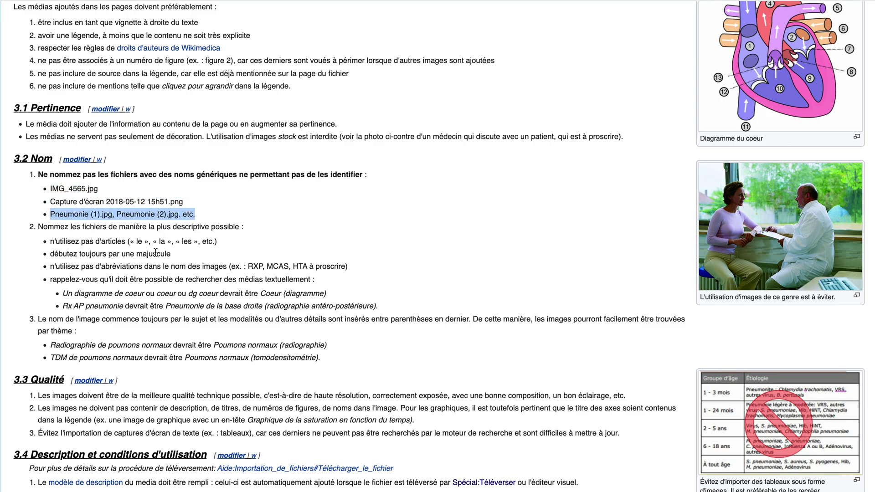
scroll(155, 252, "down", 2)
scroll(156, 252, "down", 2)
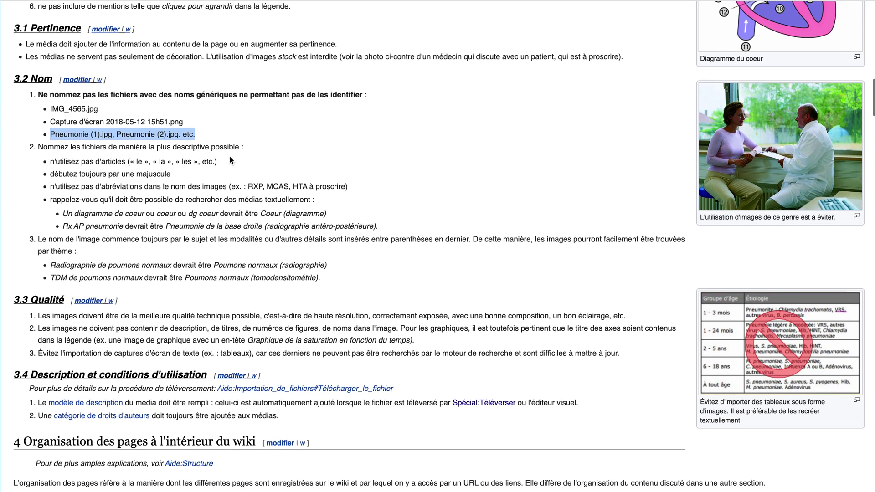
left_click_drag(228, 205, 46, 205)
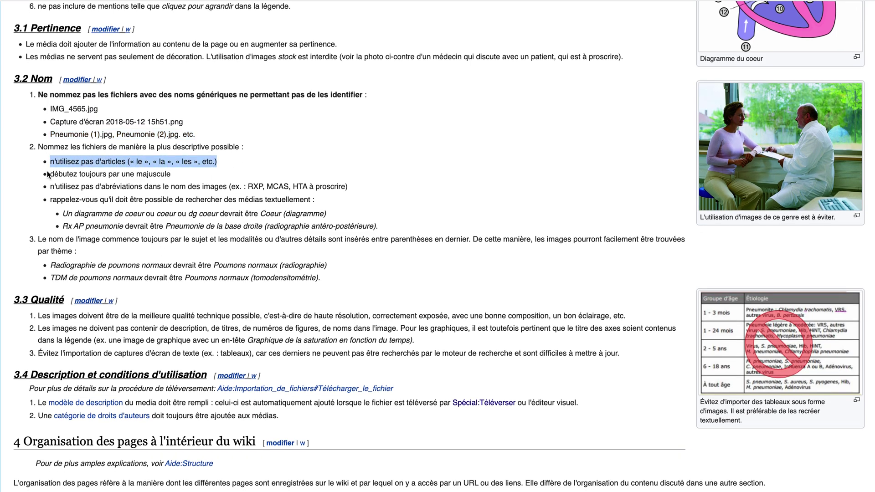
left_click_drag(50, 174, 194, 176)
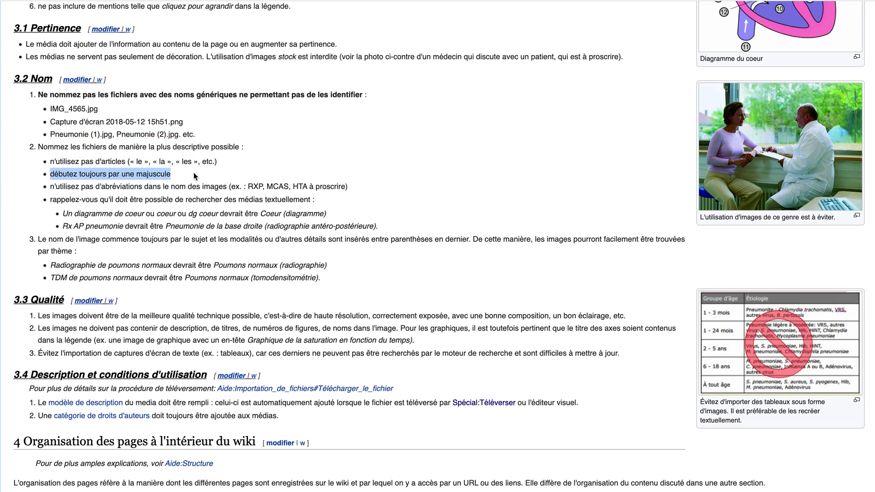
left_click(185, 187)
left_click_drag(289, 187, 268, 187)
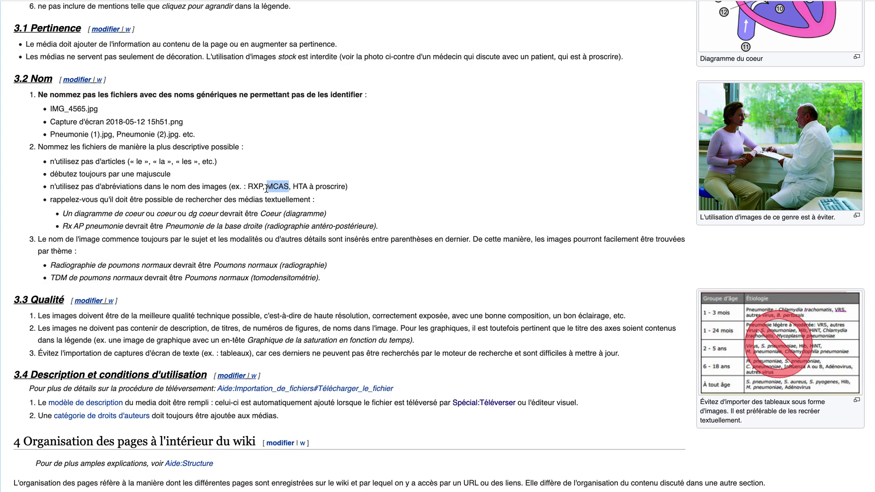
scroll(179, 189, "down", 5)
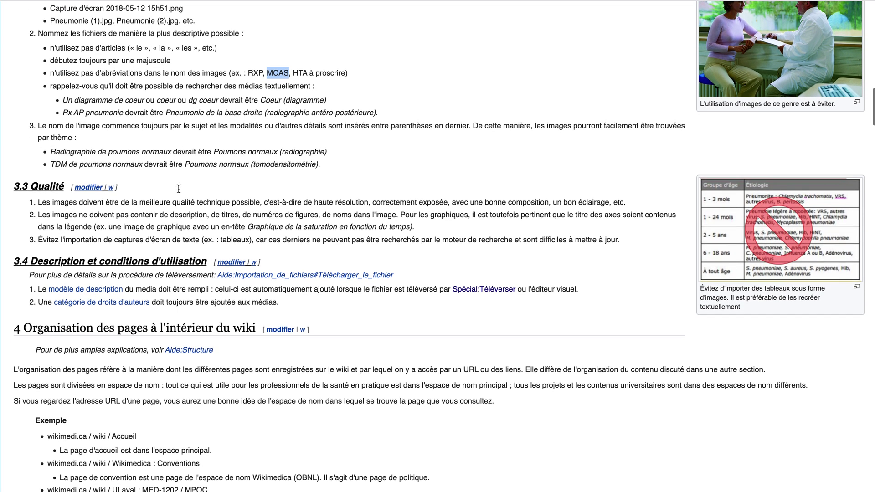
Clear the MCAS highlight and scroll through the media rules before returning to the notes page editor.
scroll(179, 188, "up", 3)
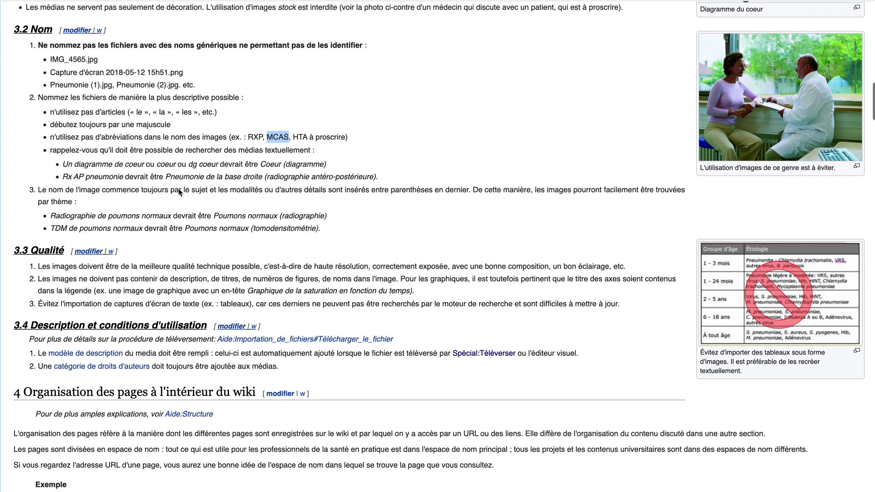
left_click(178, 189)
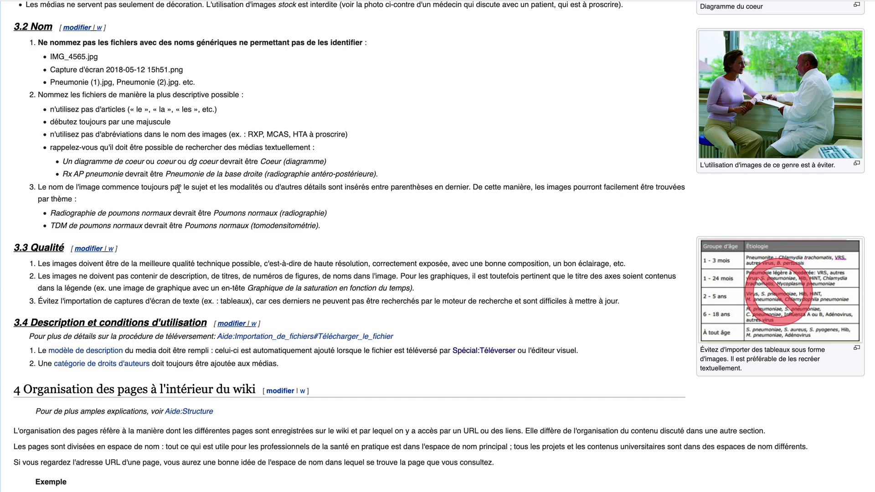
scroll(145, 209, "down", 3)
scroll(144, 209, "up", 4)
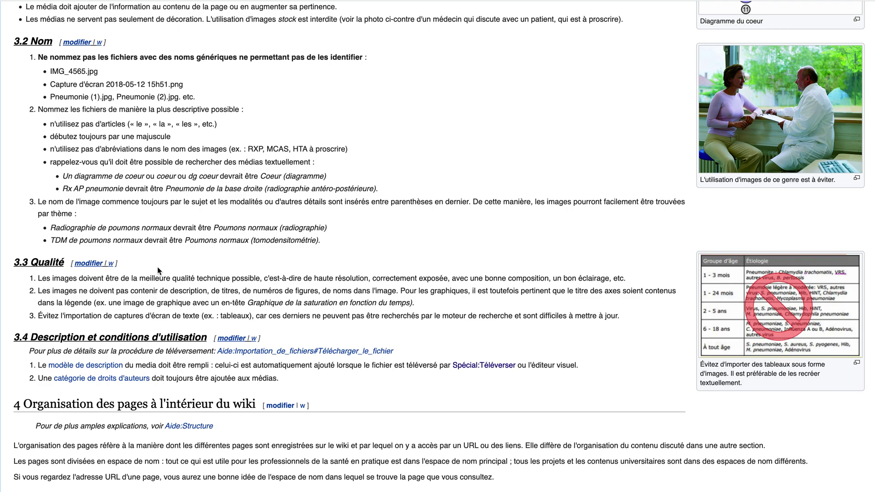
scroll(157, 266, "up", 4)
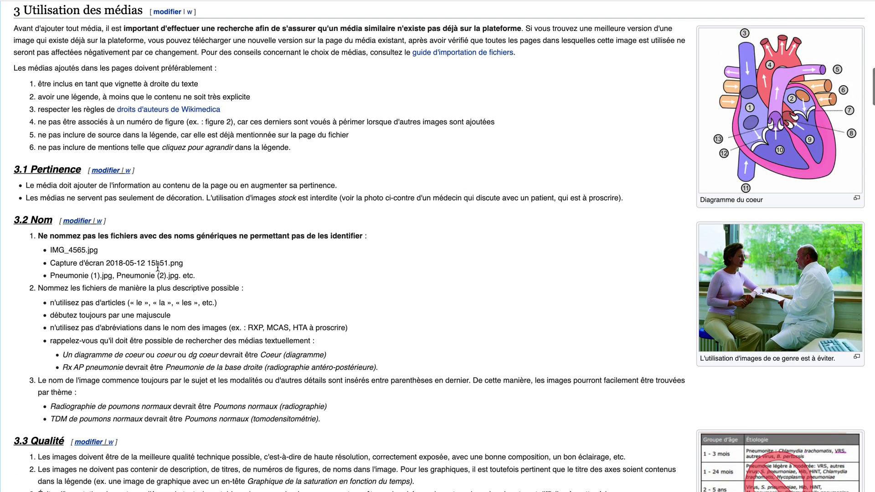
scroll(157, 267, "down", 2)
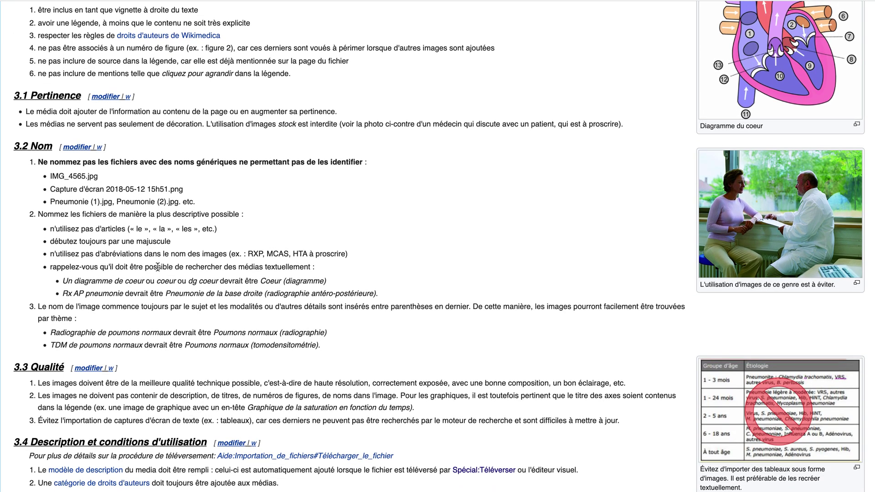
scroll(172, 211, "up", 1)
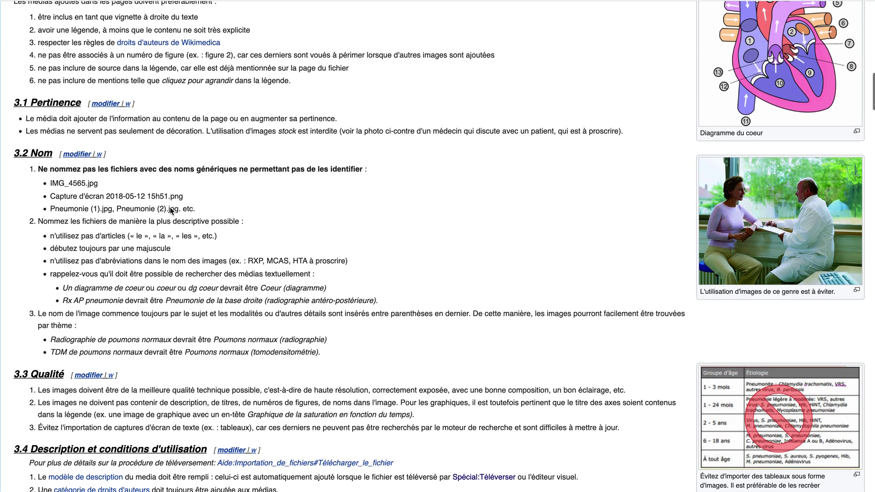
scroll(172, 211, "up", 20)
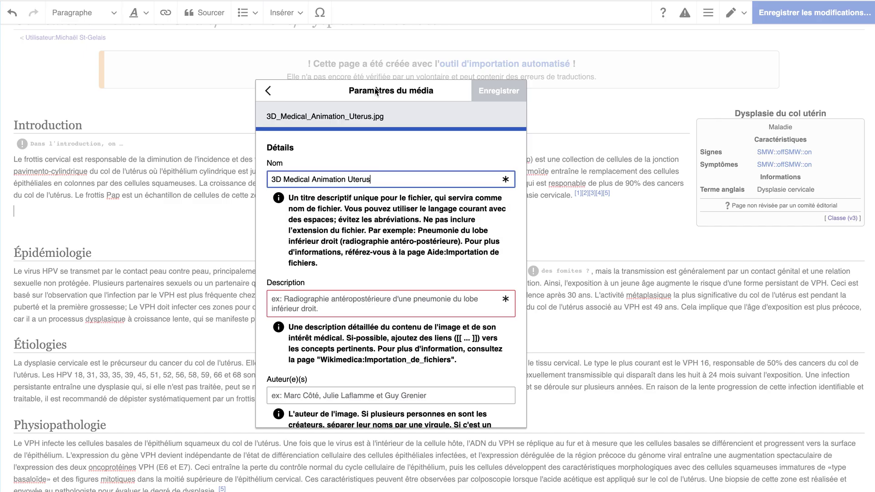
Rename the image to 'Planche anatomique d'un utérus' in the Nom field.
left_click(315, 302)
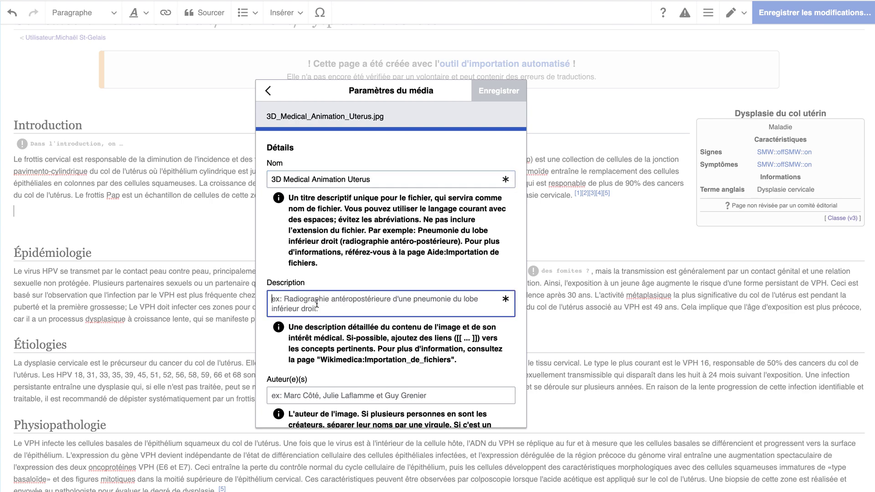
type("Utérus")
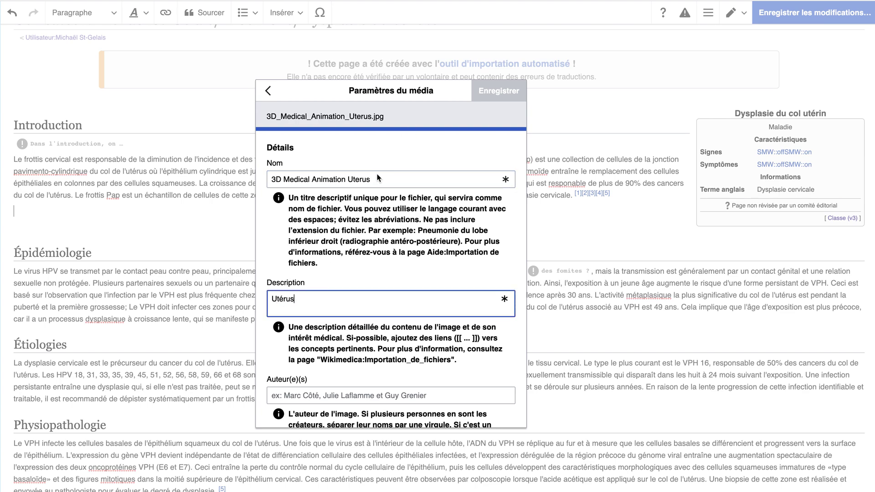
left_click_drag(377, 179, 196, 178)
type("Utérus")
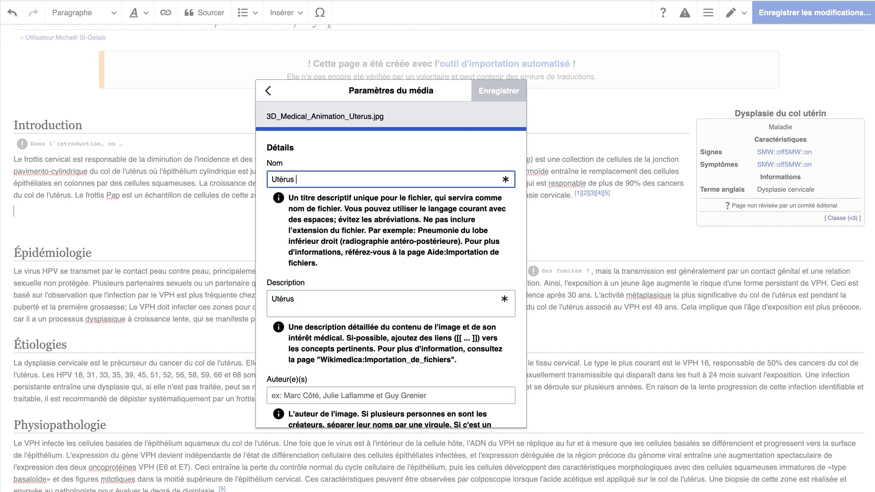
key("BackSpace")
key("BackSpace")
key("BackSpace")
key("BackSpace")
key("BackSpace")
key("BackSpace")
key("BackSpace")
type("Planche anatomique d'un utérus")
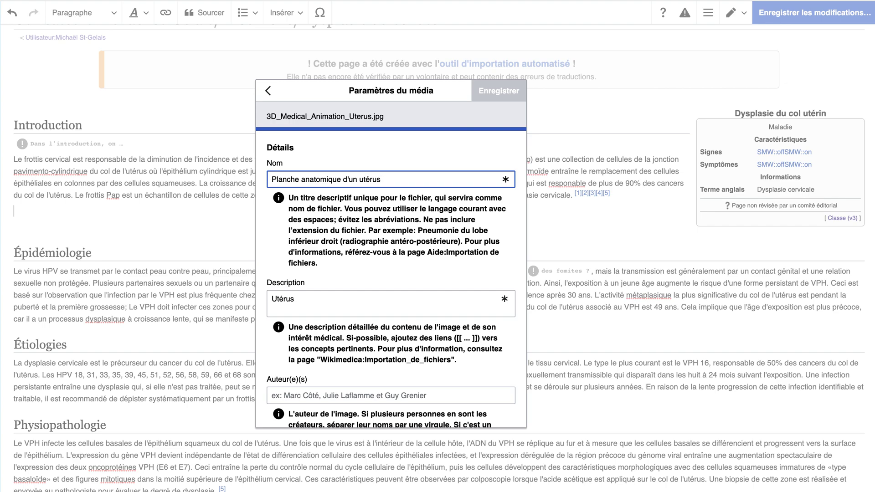
Copy the new name into the Description field, replacing its text.
left_click(351, 301)
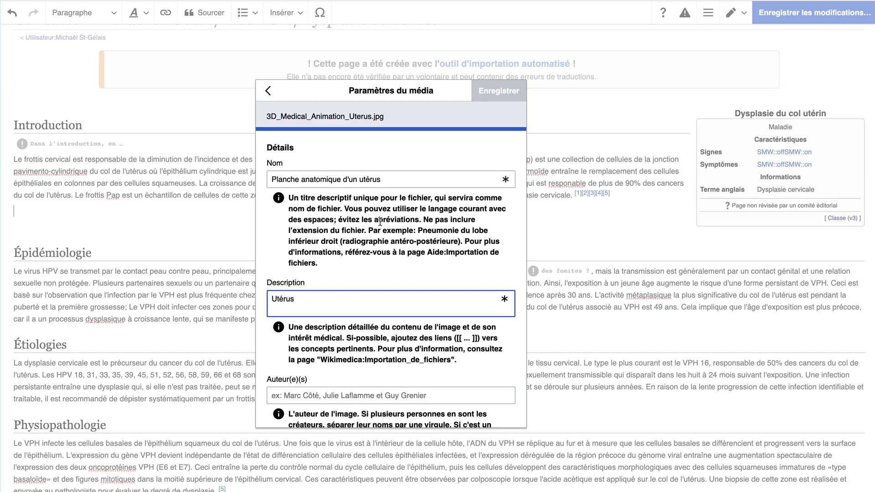
triple_click(399, 179)
key("ctrl+c")
left_click(312, 305)
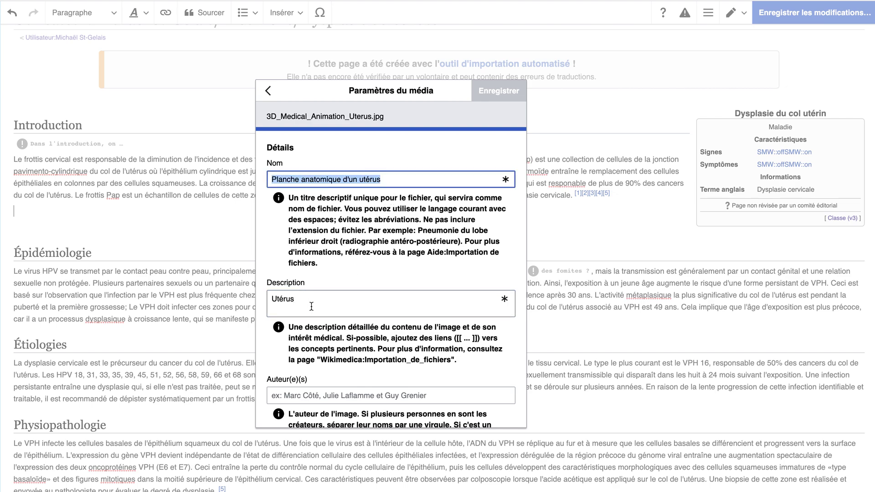
key("ctrl+a")
key("ctrl+v")
scroll(312, 307, "down", 2)
key("Tab")
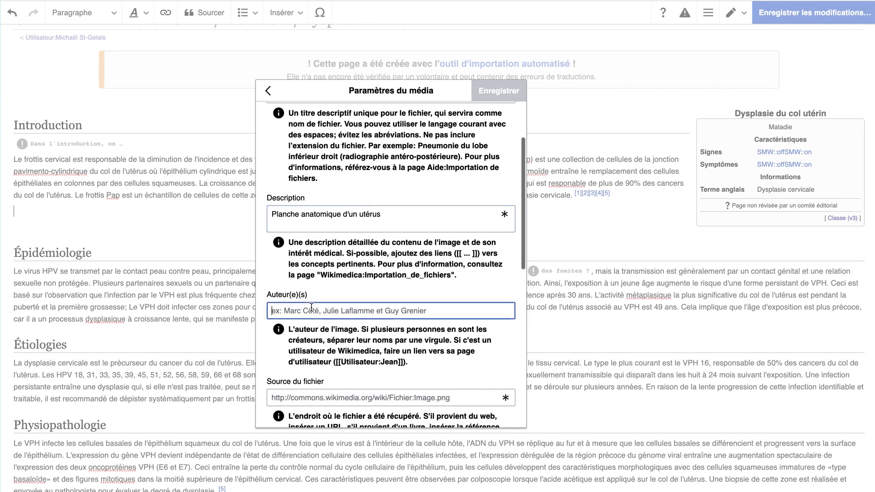
scroll(312, 306, "down", 1)
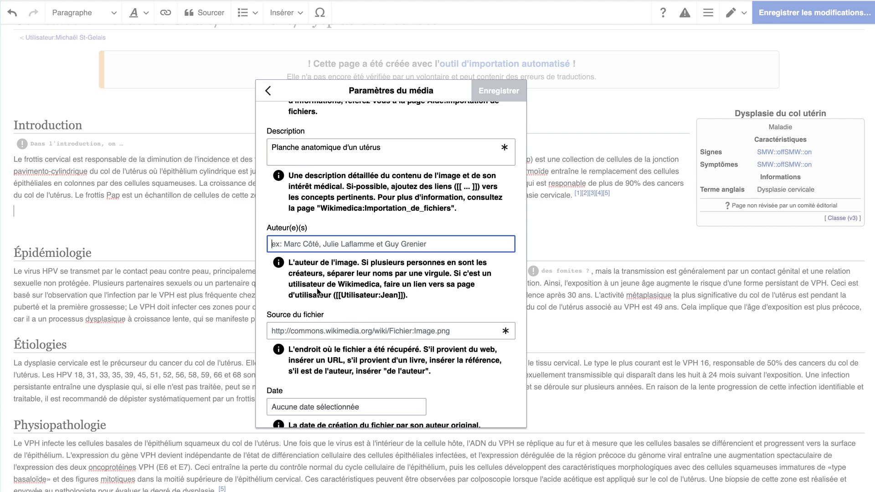
type("(")
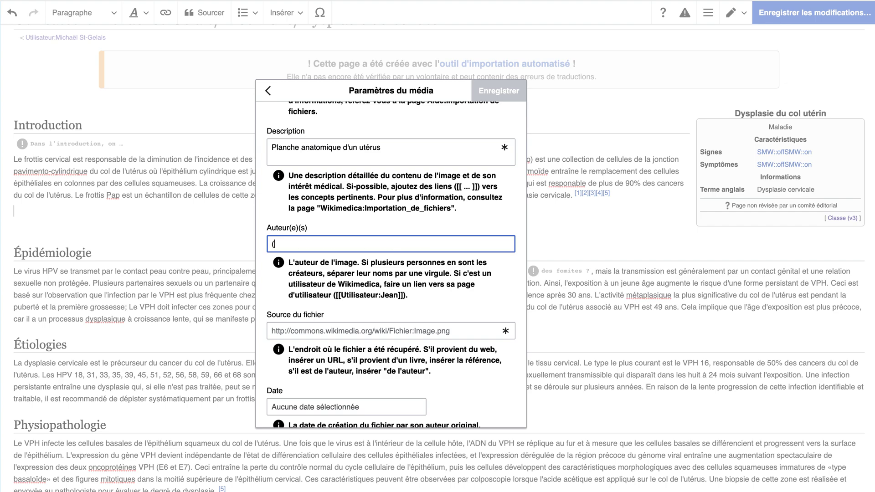
key("BackSpace")
type("[[]]")
left_click(276, 245)
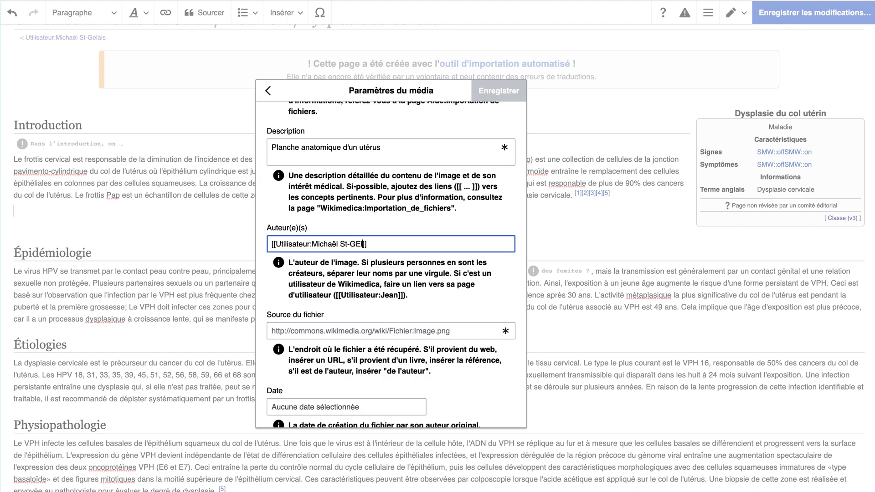
left_click(414, 248)
scroll(506, 243, "down", 1)
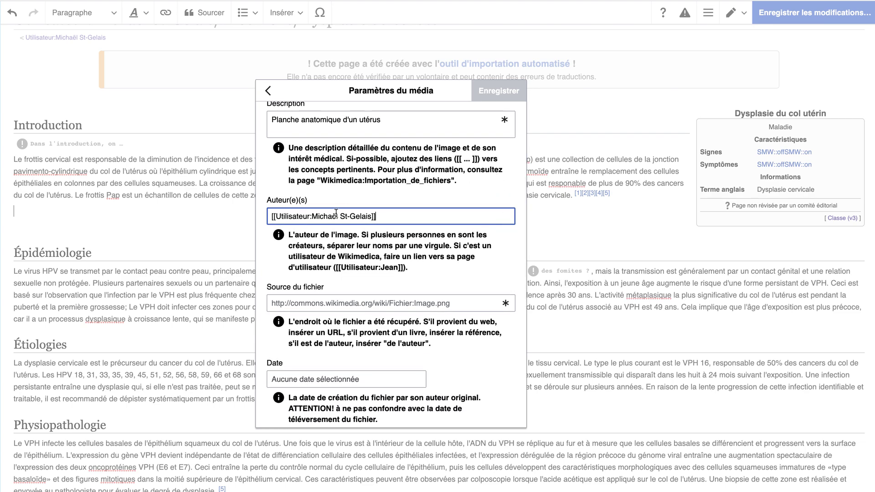
left_click_drag(311, 217, 278, 217)
key("BackSpace")
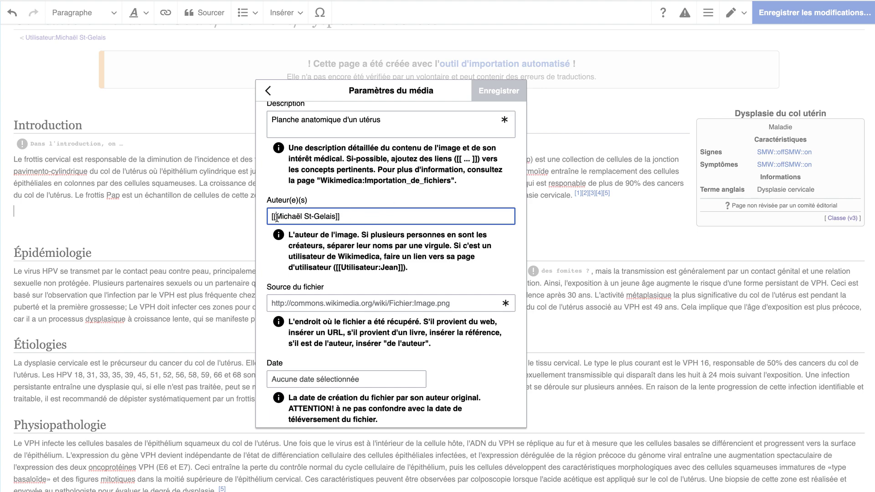
type("Utilisateur:")
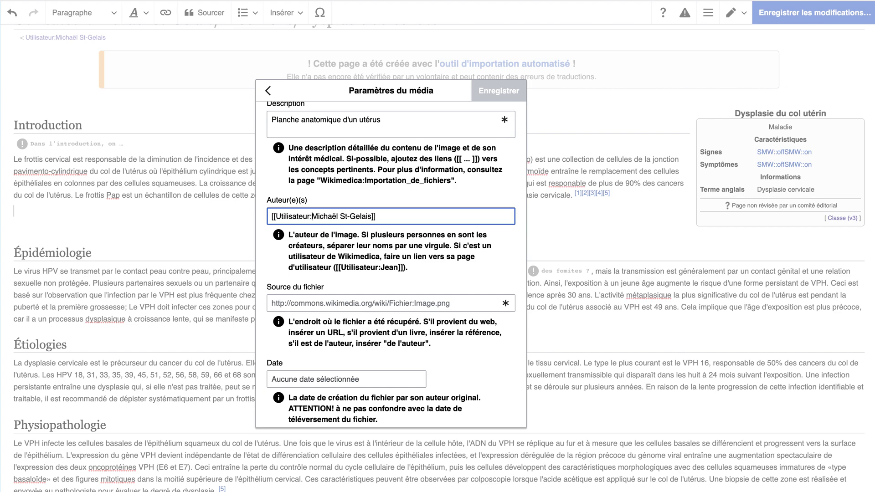
key("ctrl+a")
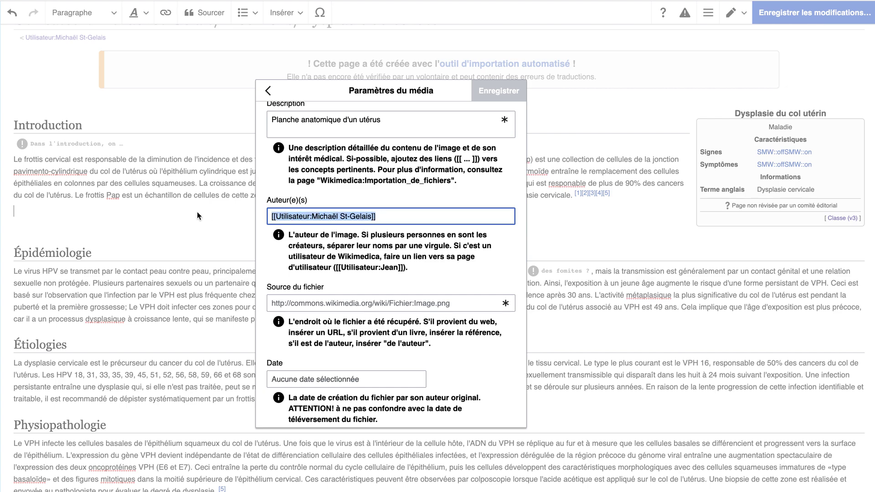
key("BackSpace")
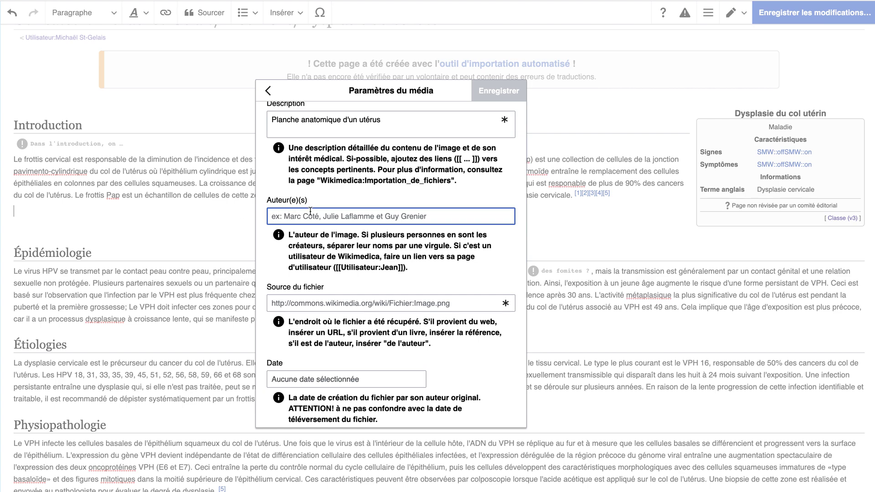
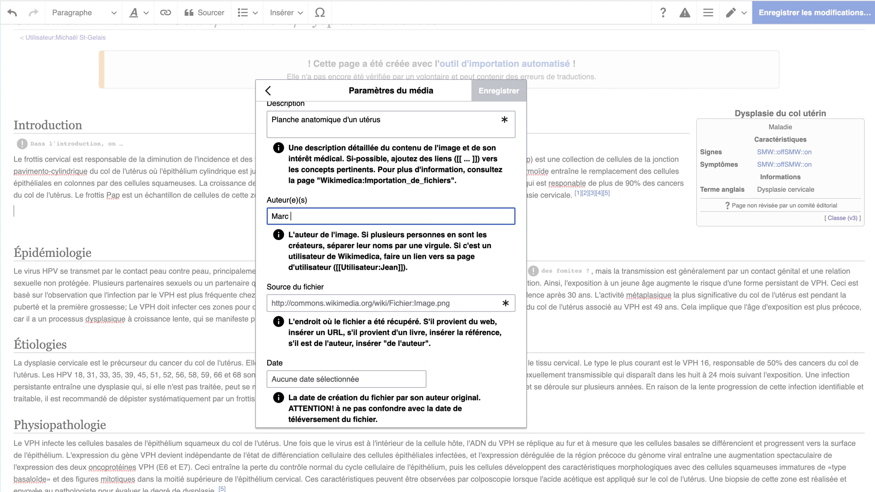
Fill in the image's author, replacing the earlier entries with 'Anonyme'.
scroll(370, 274, "down", 1)
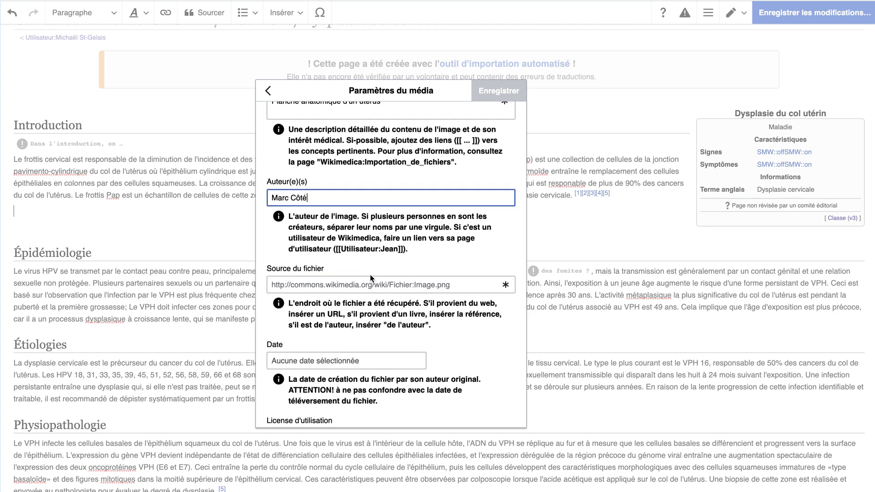
scroll(370, 275, "down", 1)
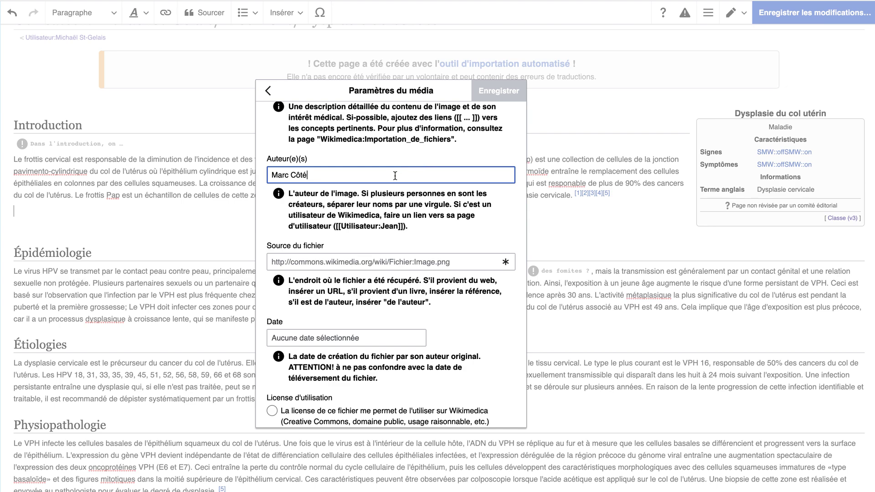
left_click_drag(395, 176, 275, 171)
type("Wikimedia Commons")
left_click_drag(364, 174, 256, 177)
type("Anonyme")
Move to the Source du fichier field and bring the licence choices into view.
left_click(286, 263)
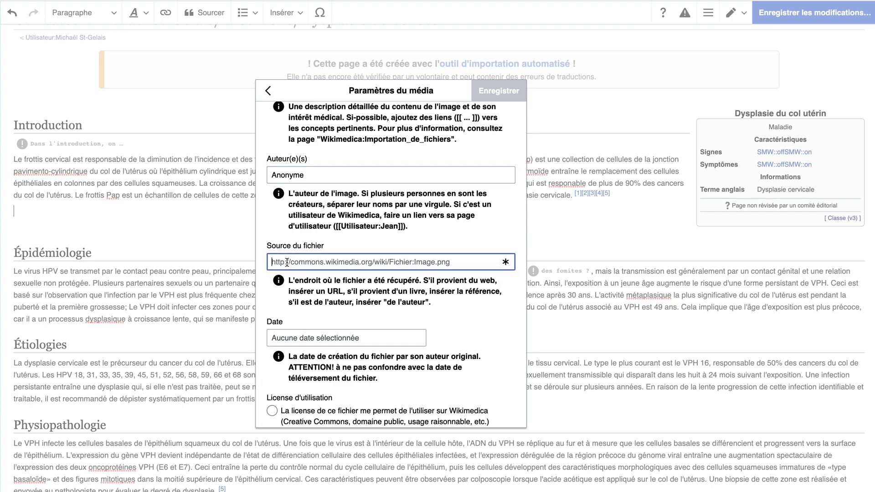
scroll(286, 263, "down", 3)
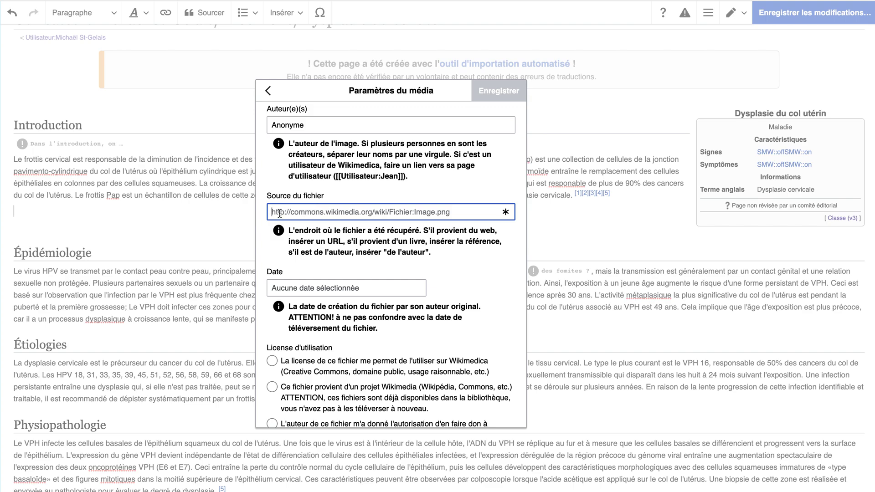
scroll(280, 214, "down", 5)
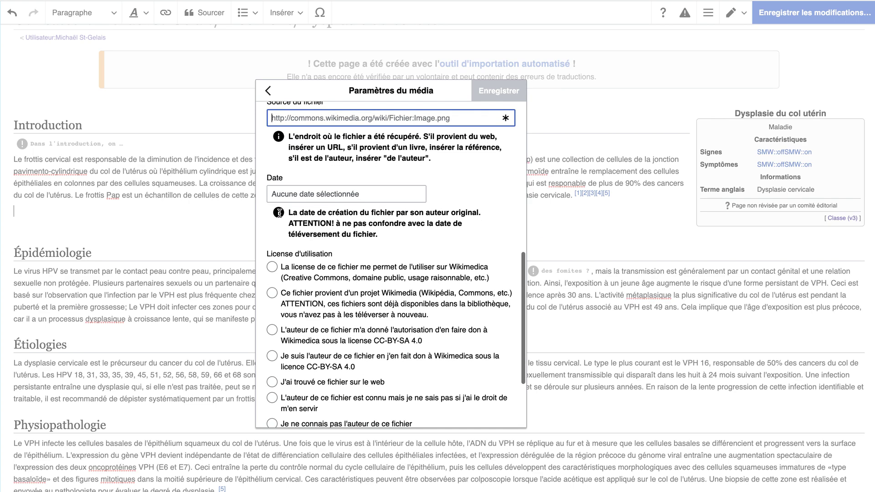
scroll(280, 213, "up", 3)
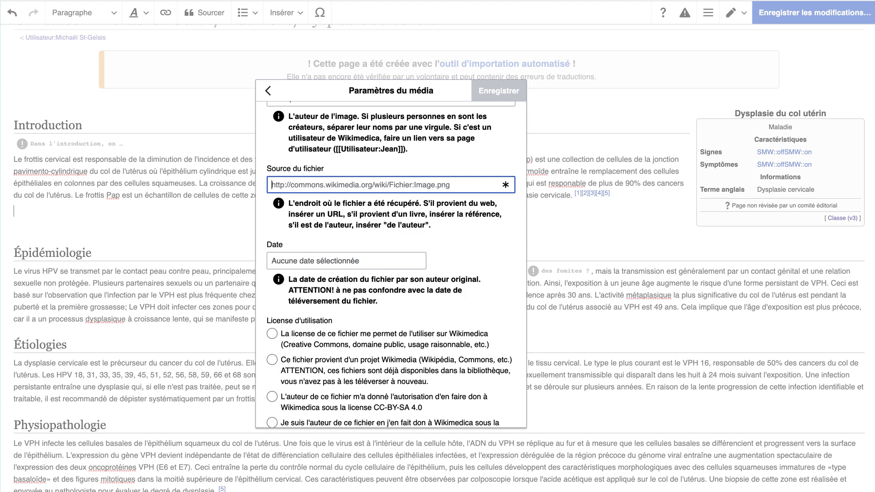
Run a Google search for 'utérus' in a new browser tab.
key("ctrl+t")
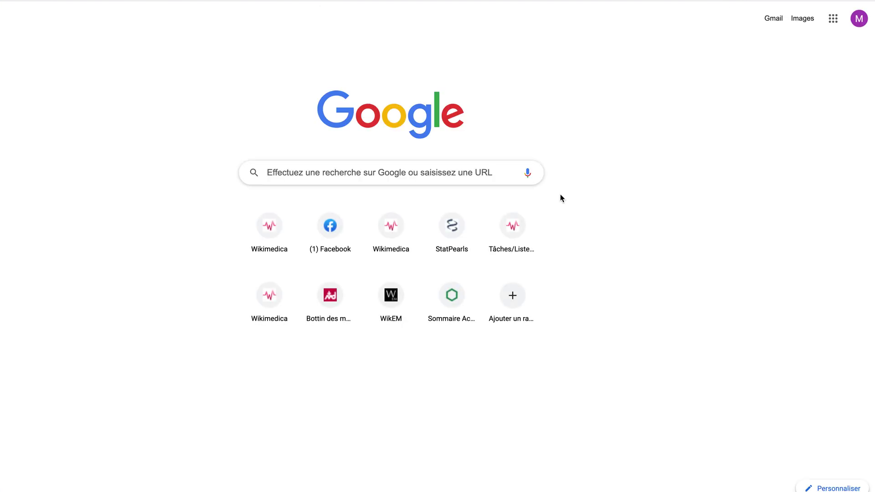
left_click(418, 180)
type("utér")
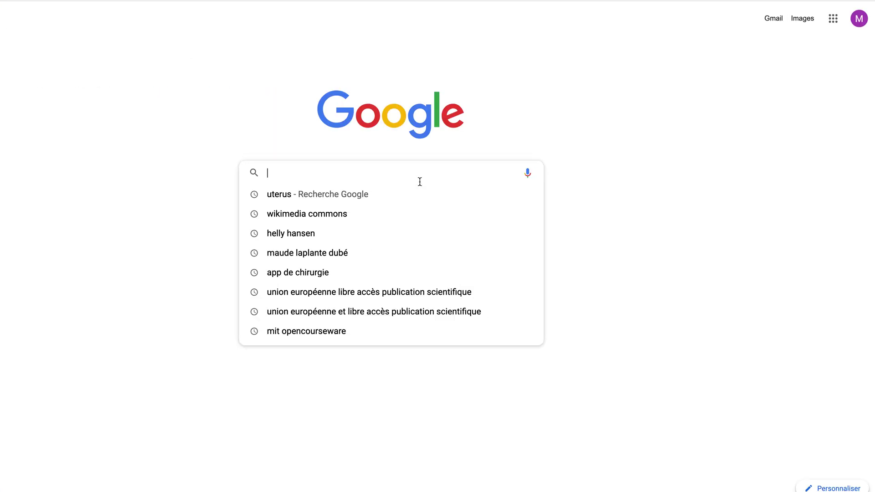
type("us")
key("Return")
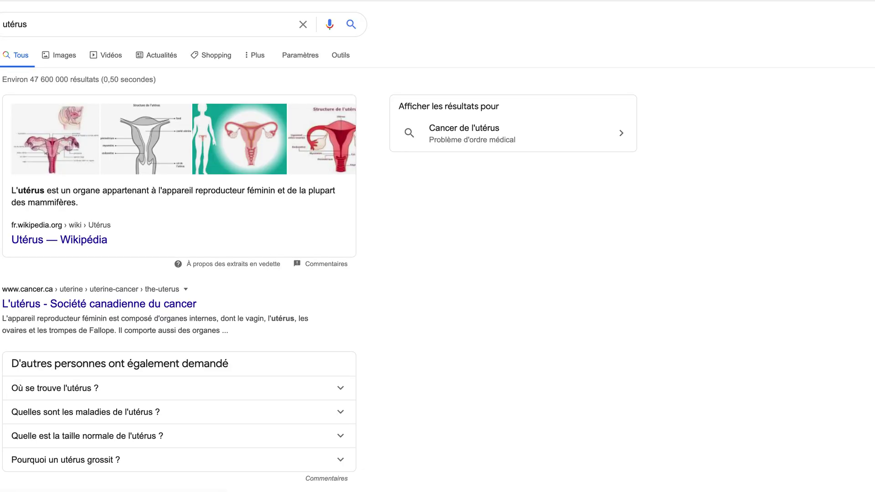
Filter image results to Creative Commons licences and open the uterus image's Commons page.
left_click(57, 59)
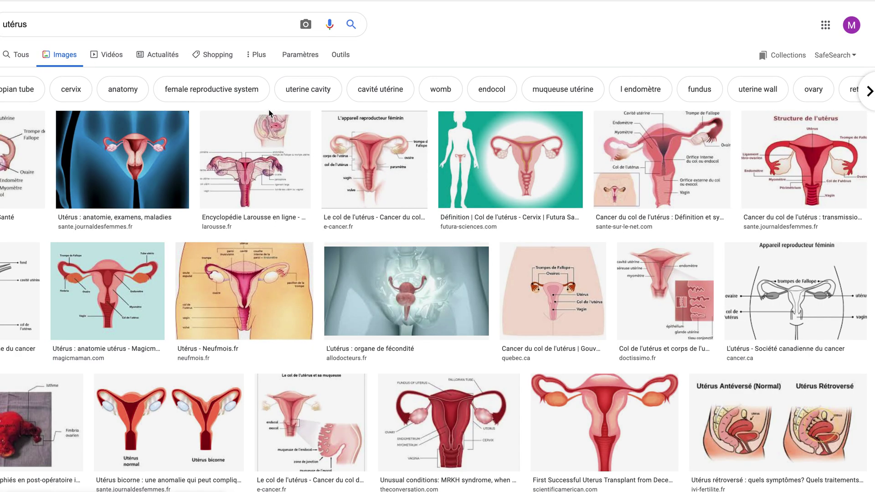
left_click(340, 55)
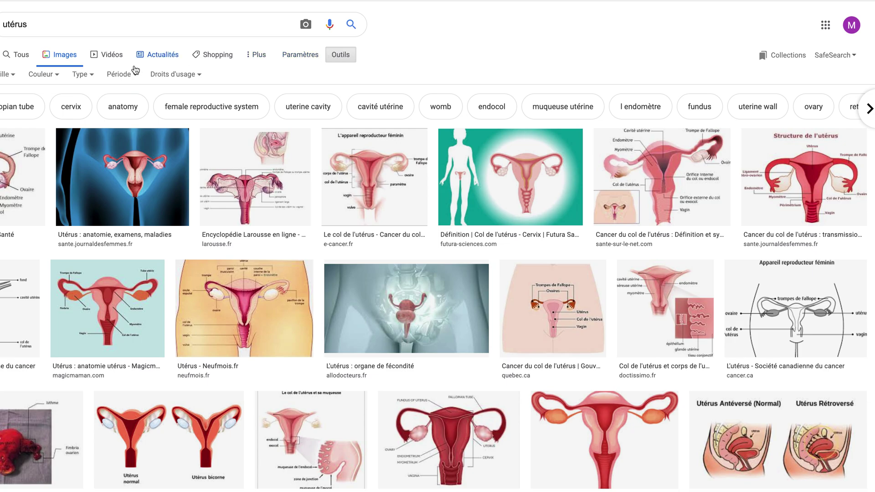
left_click(178, 75)
left_click(171, 112)
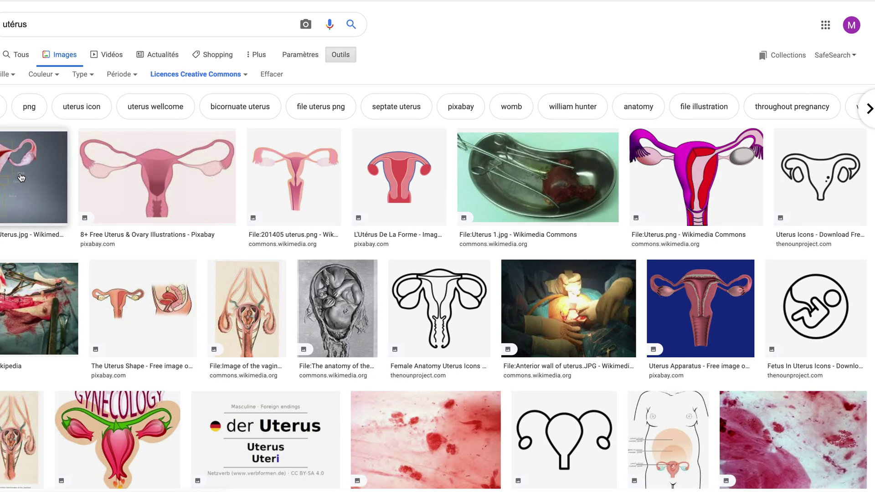
left_click(25, 176)
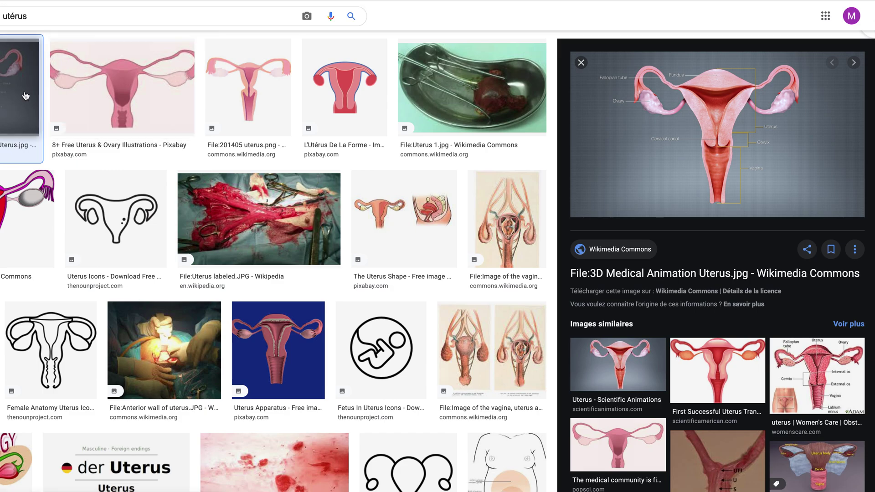
left_click(666, 273)
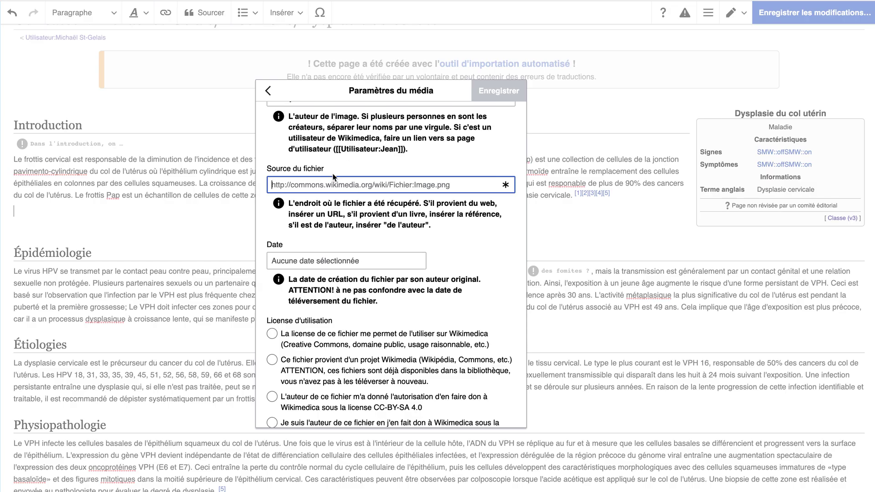
Paste the Commons 3D_Medical_Animation_Uterus.jpg address as the source and date it 16 January 2021.
type("https://commons.wikimedia.org/wiki/File:3D_Medical_Animation_Uterus.jpg")
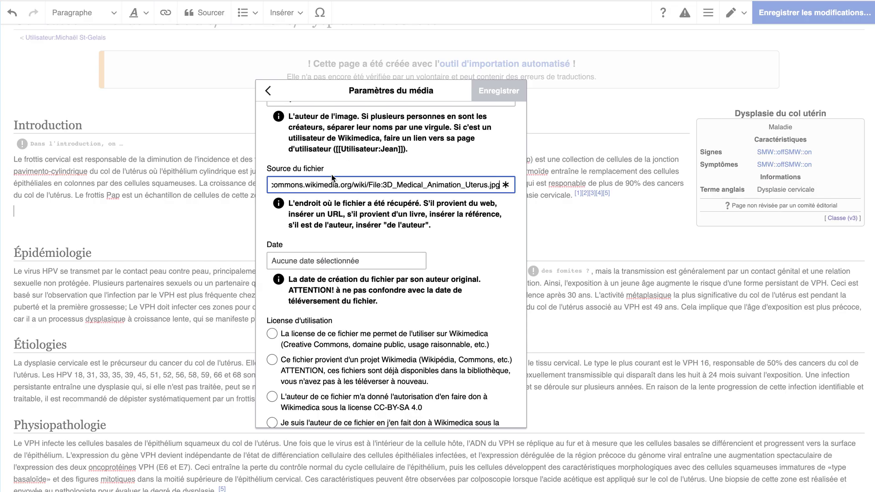
left_click(327, 259)
scroll(327, 259, "down", 2)
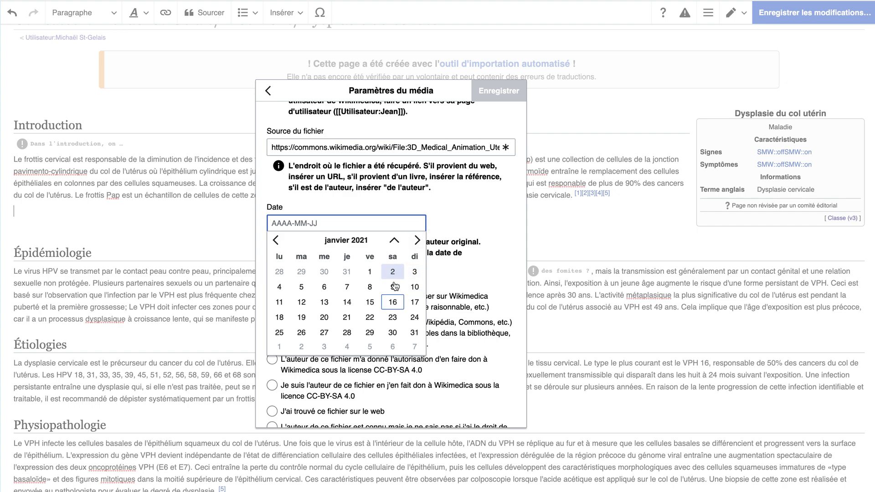
left_click(393, 302)
scroll(414, 264, "down", 5)
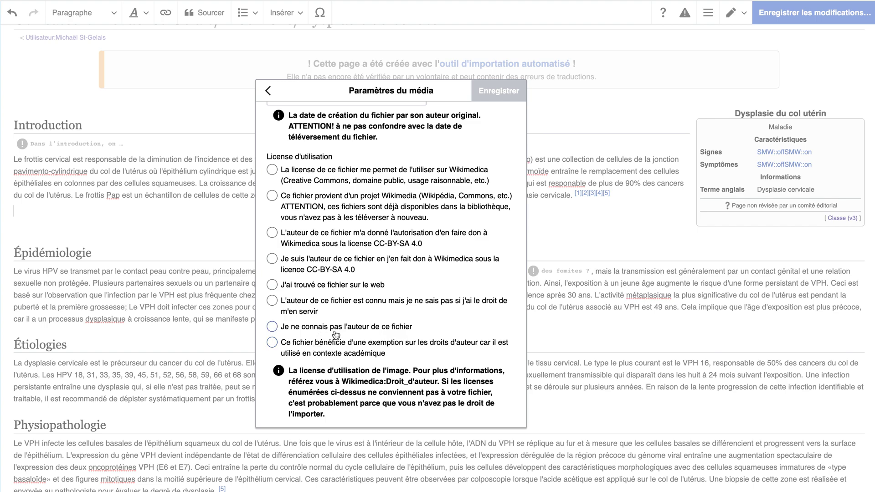
scroll(380, 367, "up", 1)
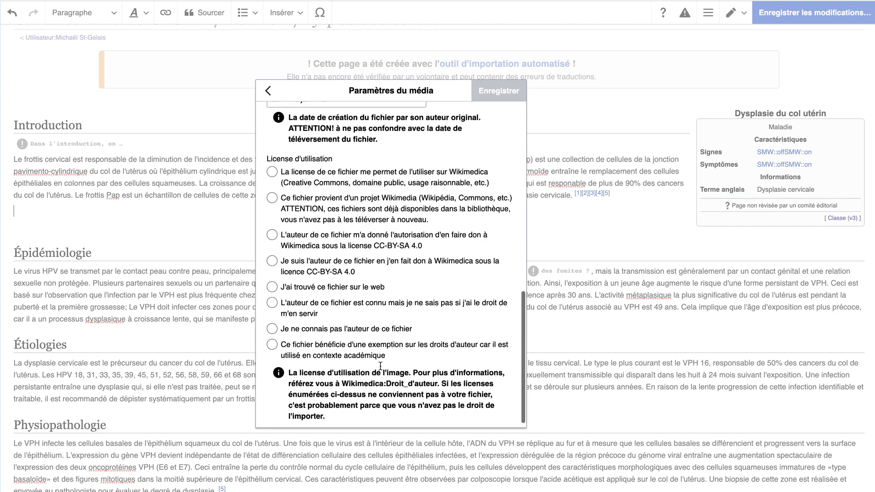
scroll(380, 366, "up", 3)
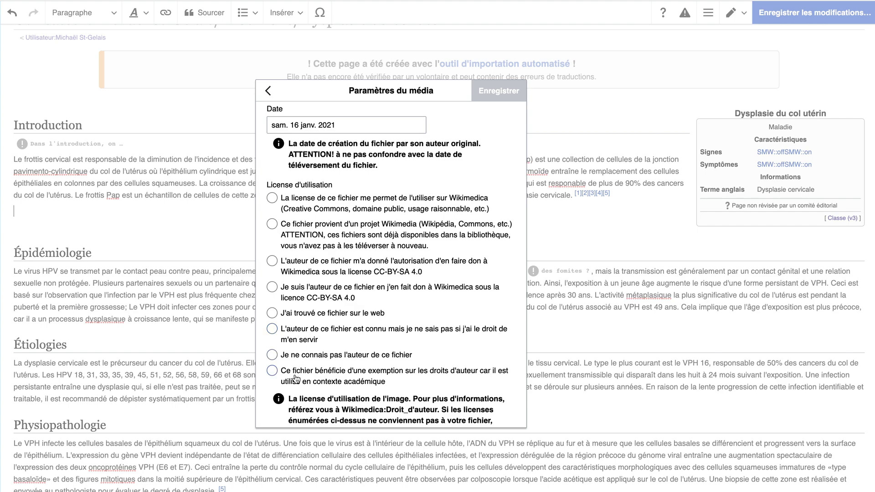
scroll(315, 335, "up", 1)
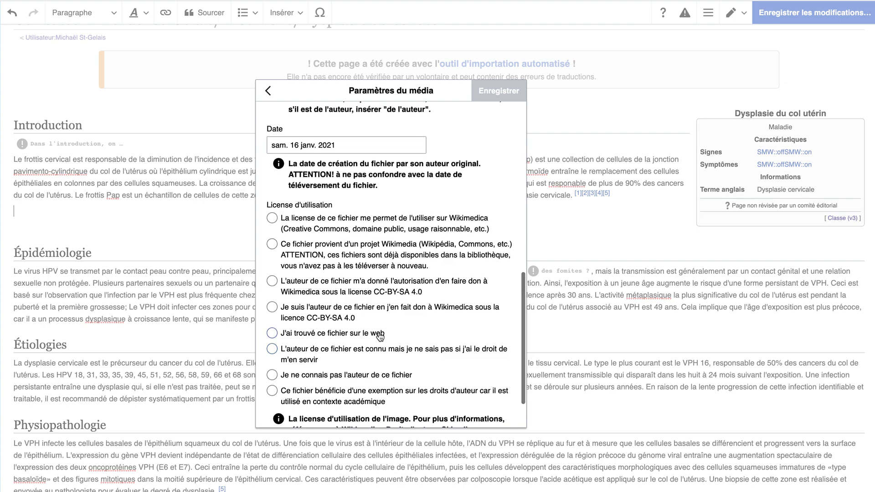
scroll(378, 337, "up", 1)
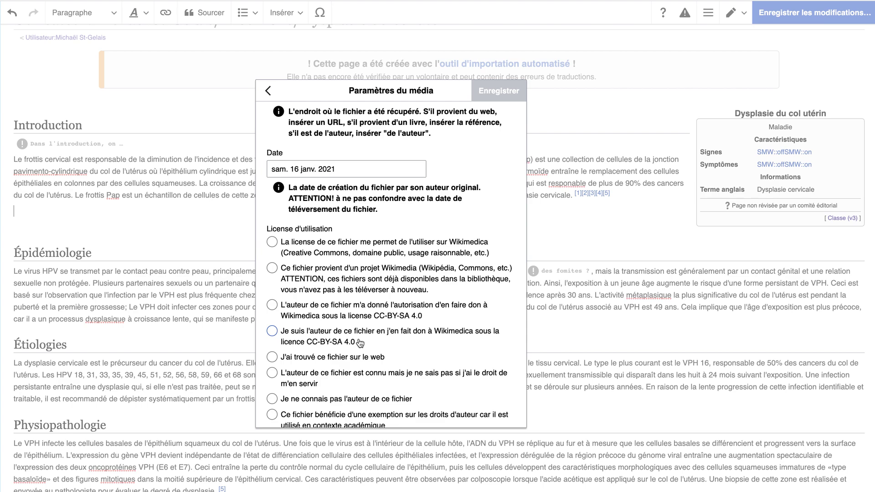
scroll(358, 342, "up", 1)
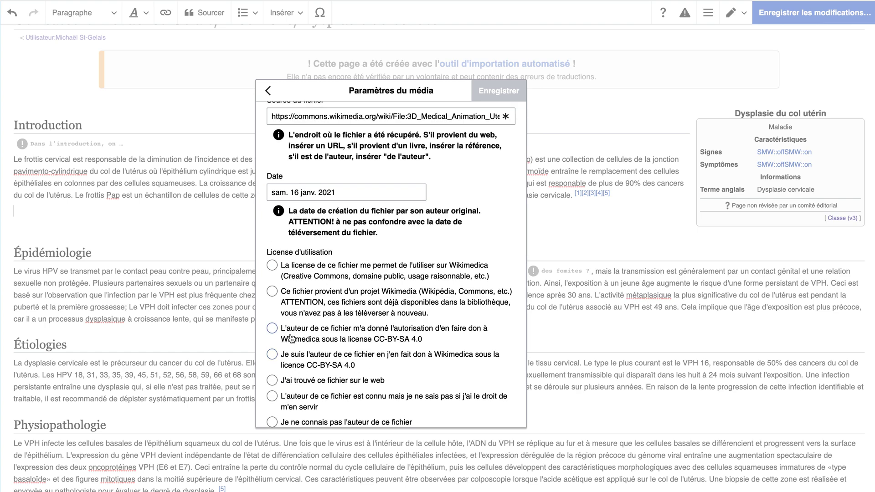
scroll(418, 336, "up", 1)
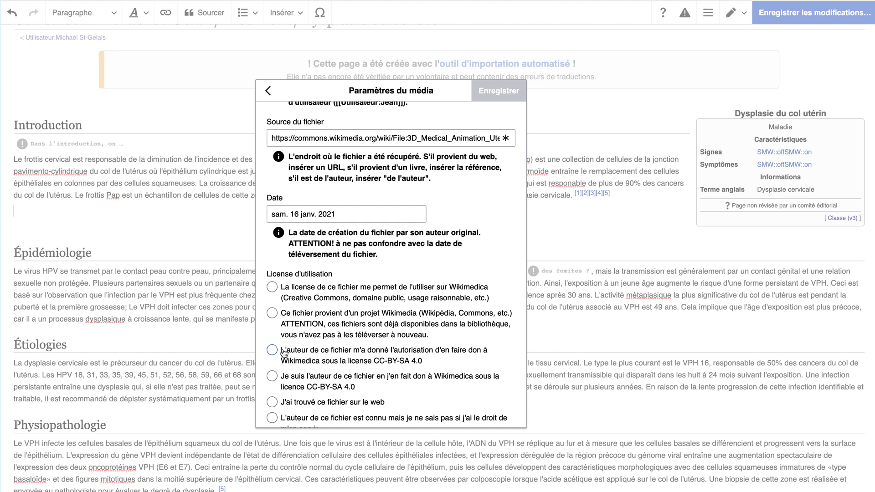
scroll(284, 353, "up", 2)
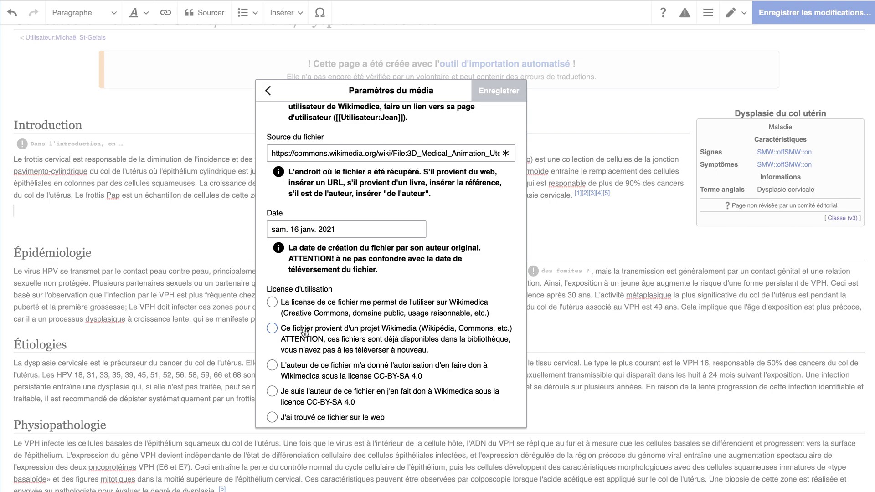
Select the licence 'Ce fichier provient d'un projet Wikimedia'.
left_click(301, 342)
scroll(305, 337, "down", 3)
scroll(332, 274, "up", 2)
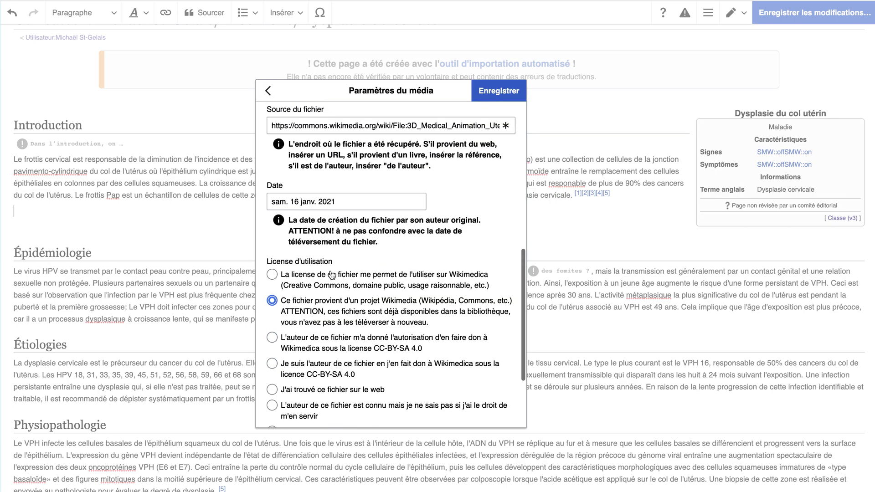
scroll(331, 275, "up", 1)
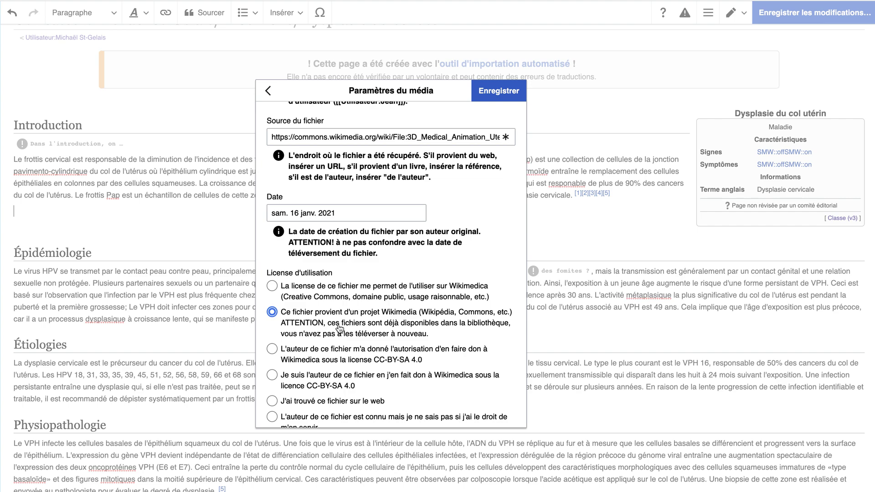
Switch to the licence stating the file's licence permits its use on Wikimedica.
left_click(273, 286)
scroll(372, 304, "up", 1)
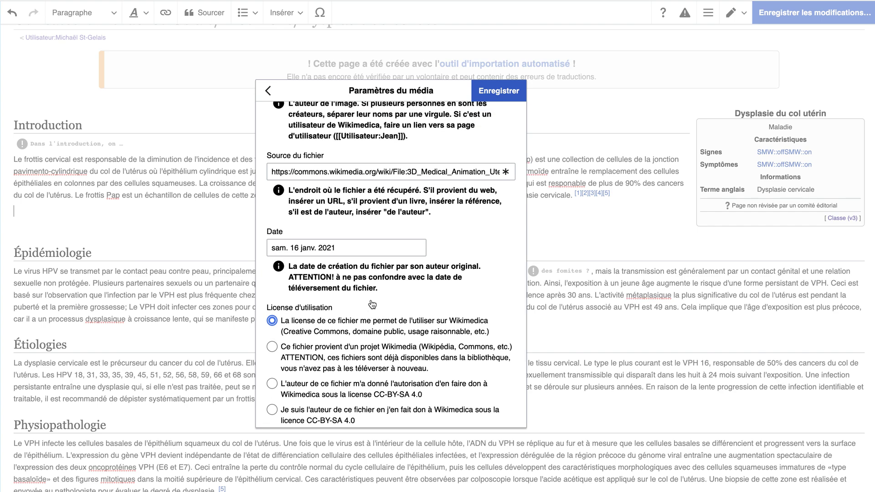
scroll(348, 375, "up", 1)
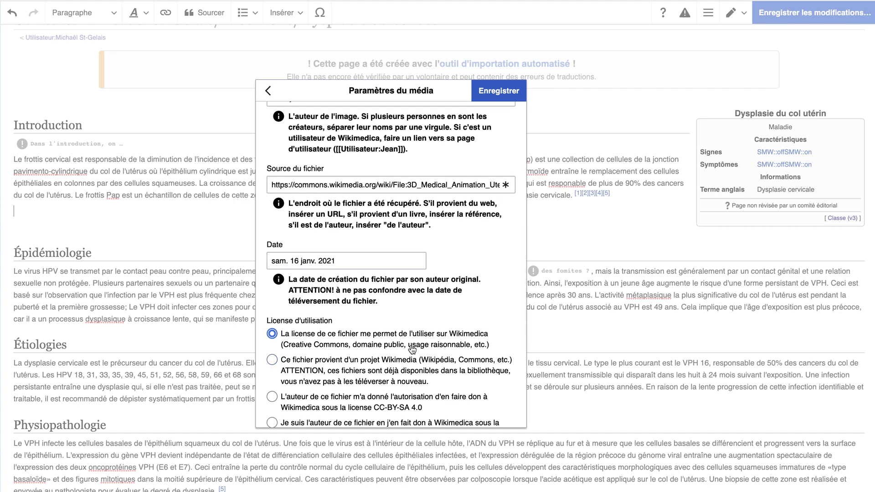
scroll(413, 350, "up", 2)
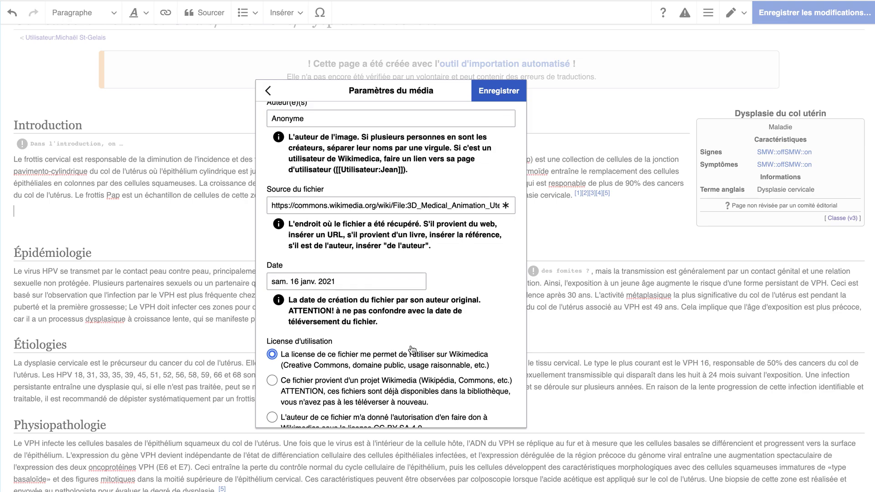
scroll(408, 368, "down", 2)
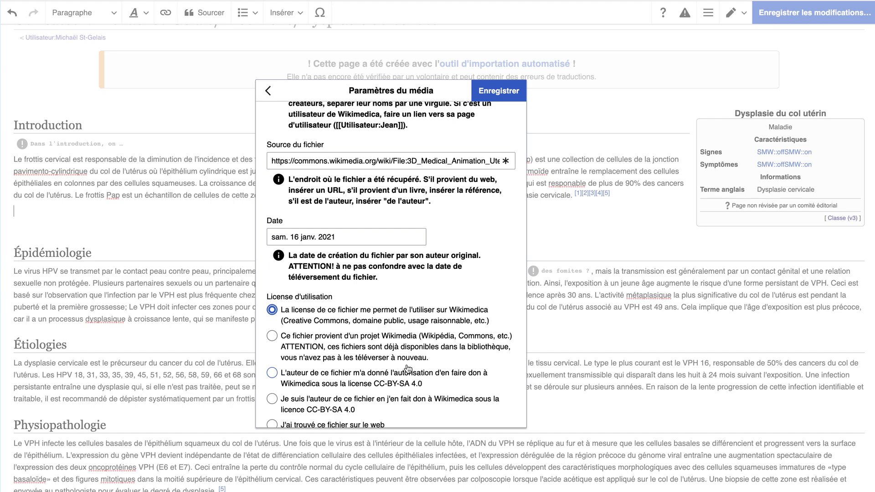
scroll(408, 368, "up", 2)
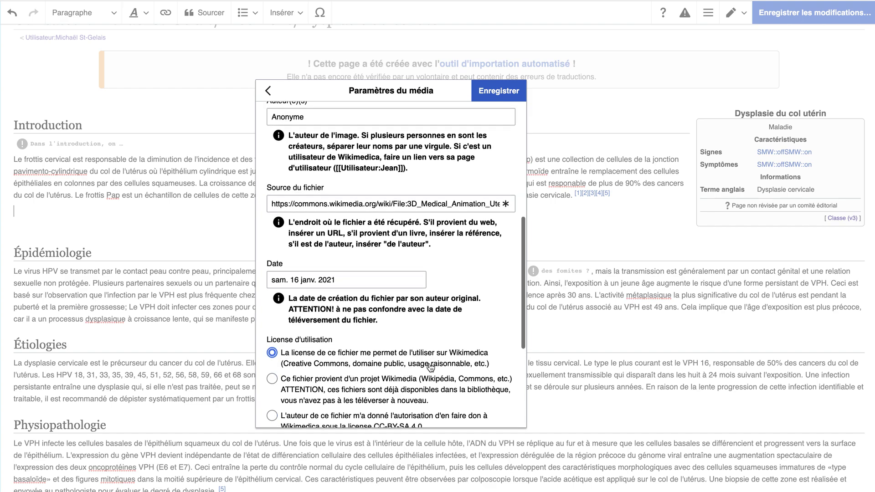
scroll(438, 383, "up", 4)
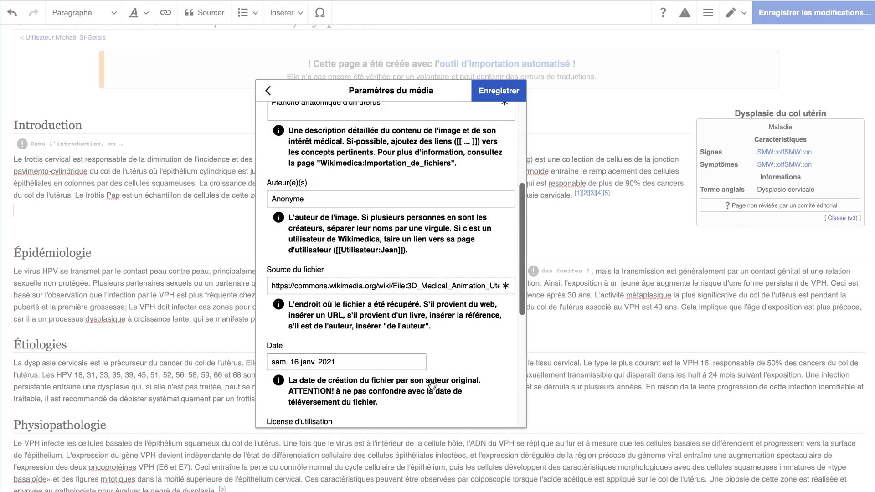
scroll(432, 386, "down", 12)
scroll(456, 274, "up", 4)
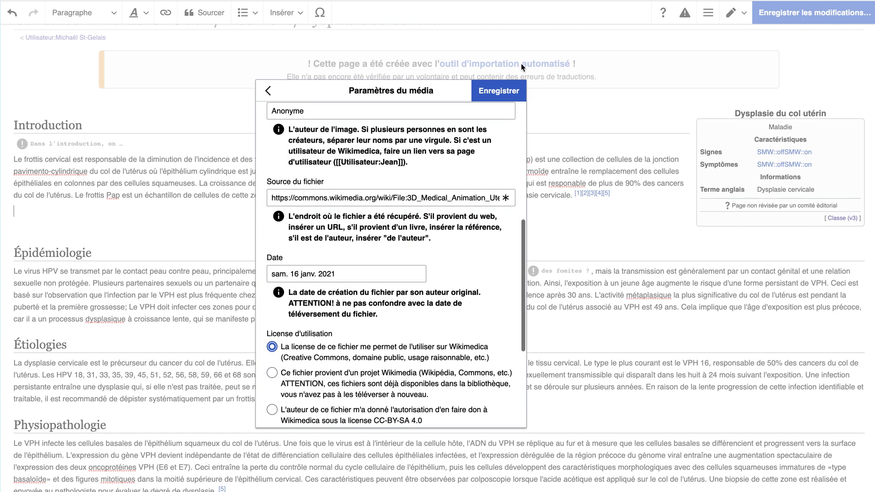
Submit the upload, dismiss the duplicate-file error, and return to the upload step.
left_click(499, 92)
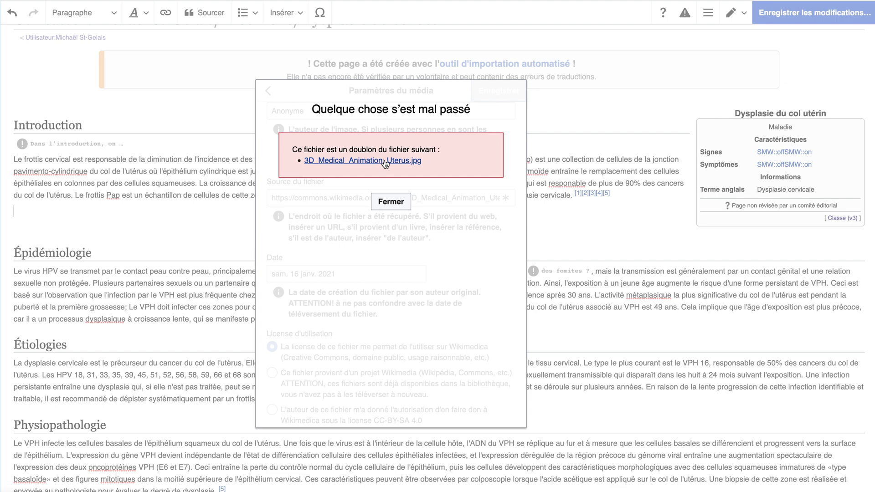
left_click(394, 207)
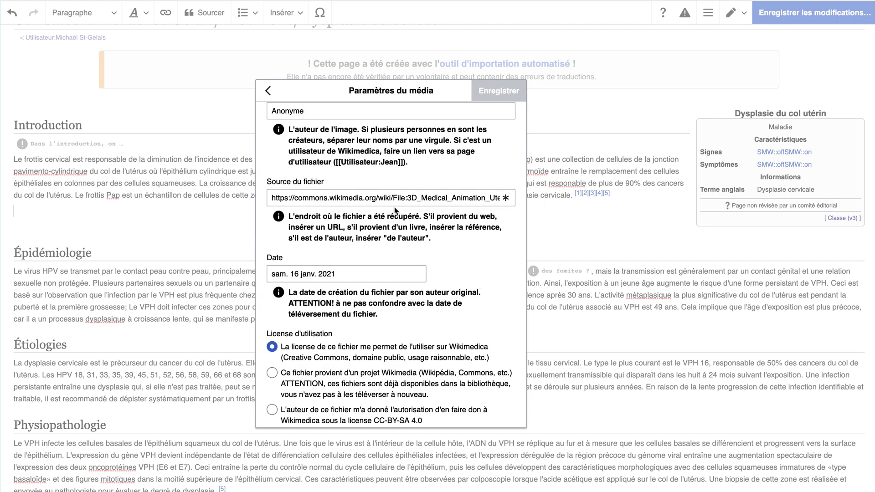
scroll(395, 207, "down", 5)
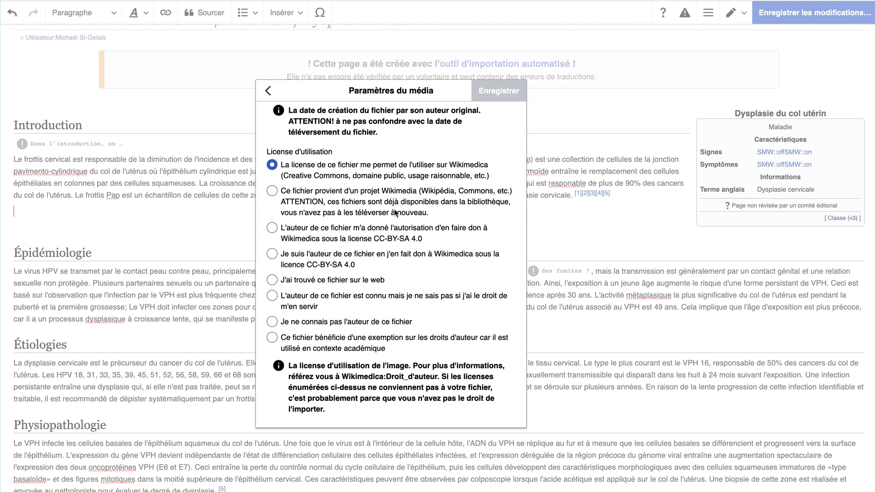
left_click(269, 89)
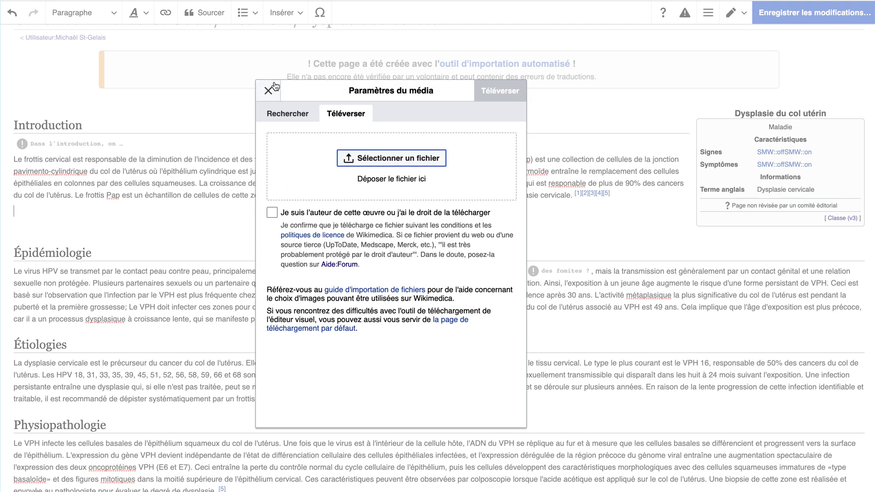
Search existing media for 'utérus' and choose the 3D Medical Animation Uterus image.
left_click(293, 115)
left_click(266, 137)
double_click(265, 136)
type("utérus")
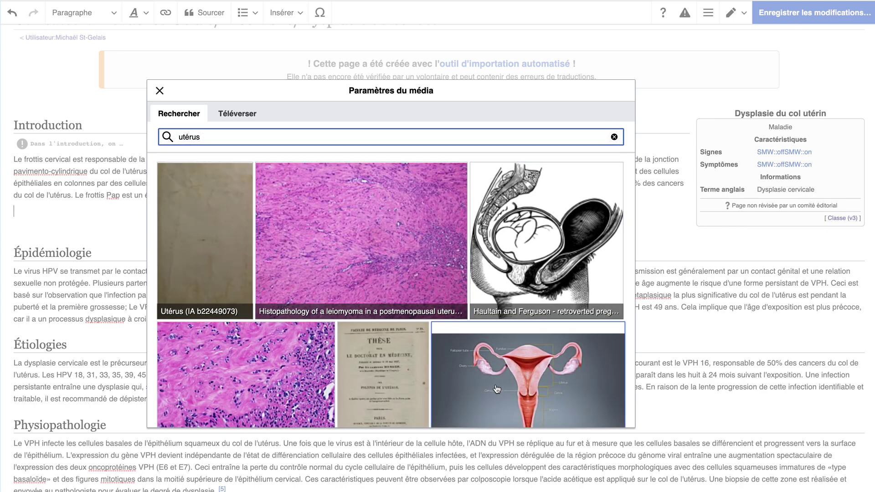
left_click(497, 388)
left_click(592, 90)
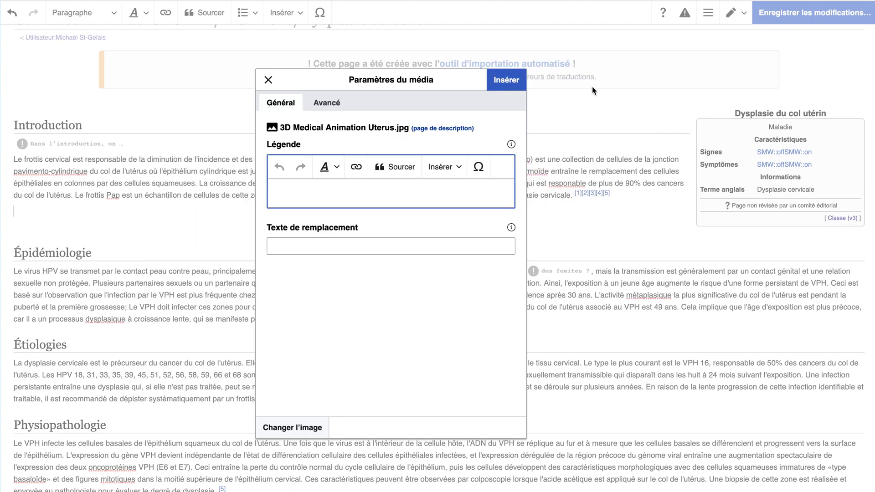
Caption the image 'utérus' and view its Avancé placement, type and size options.
type("utérus")
left_click(319, 104)
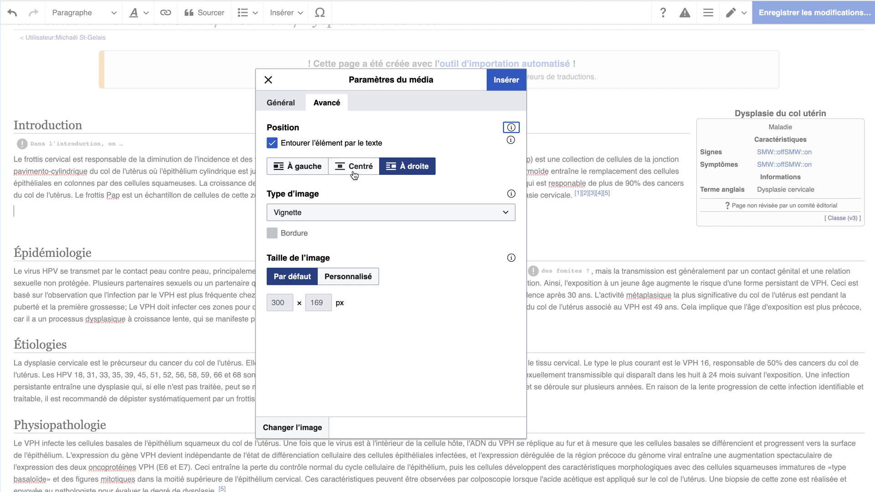
Keep text wrapping, right alignment and default size, then insert the image into the article.
left_click(318, 142)
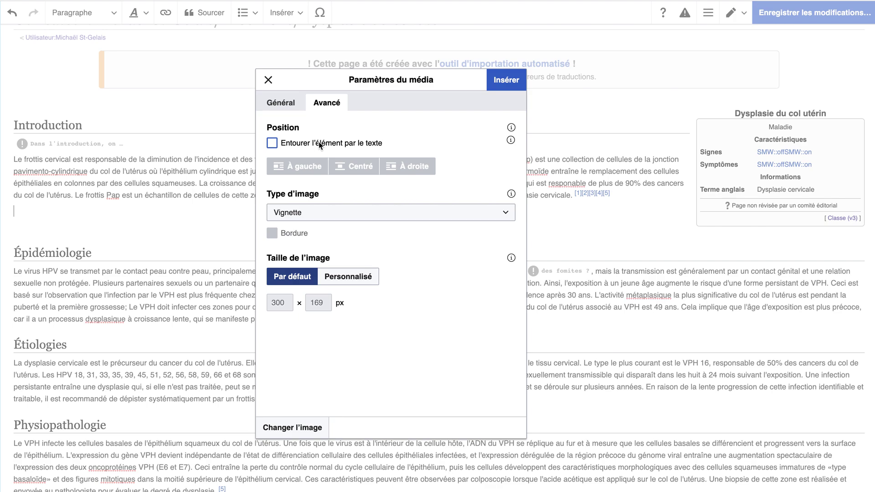
left_click(318, 142)
left_click(354, 166)
left_click(402, 169)
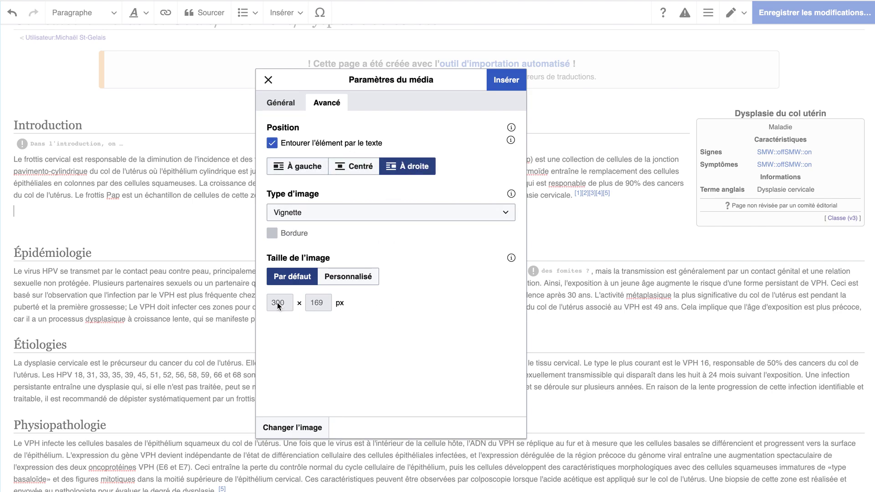
left_click(348, 277)
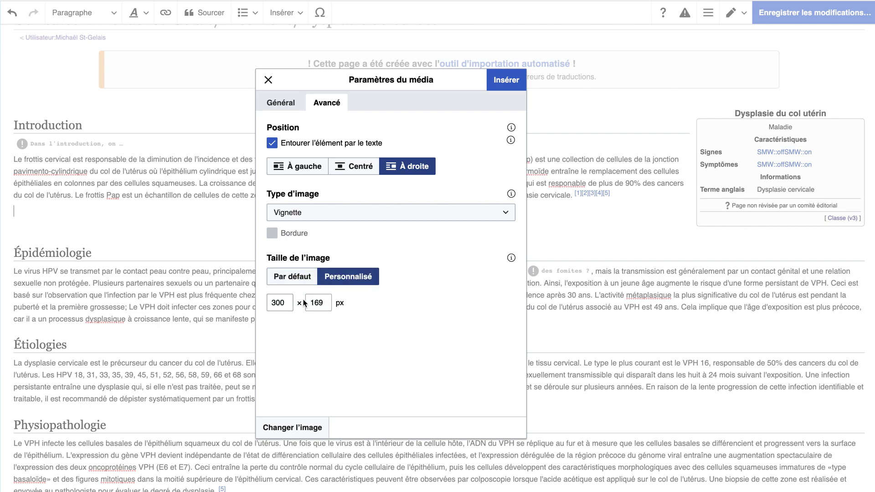
left_click(302, 278)
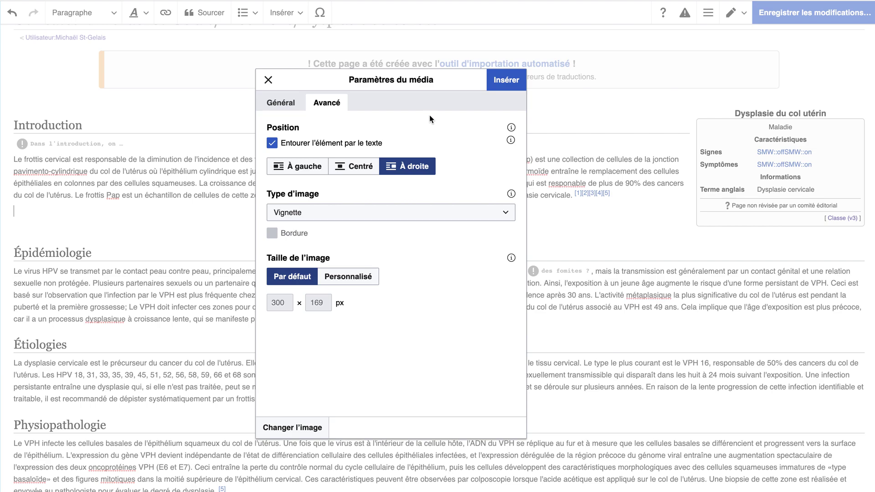
left_click(274, 81)
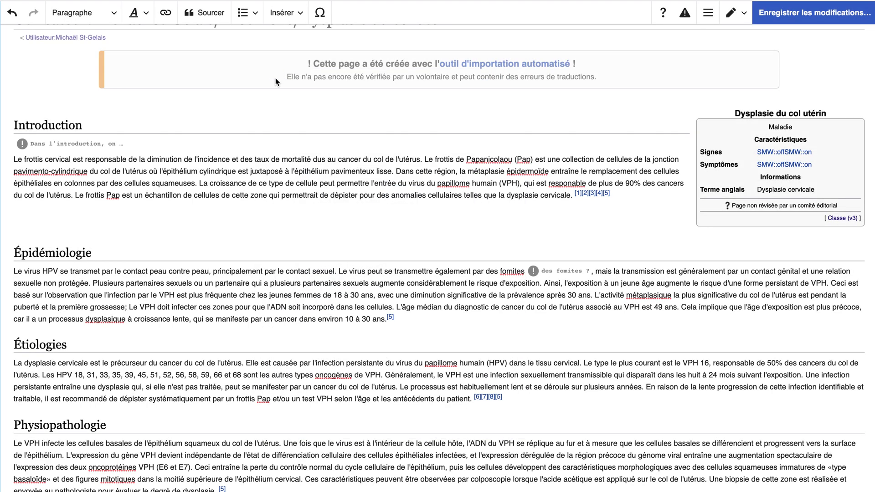